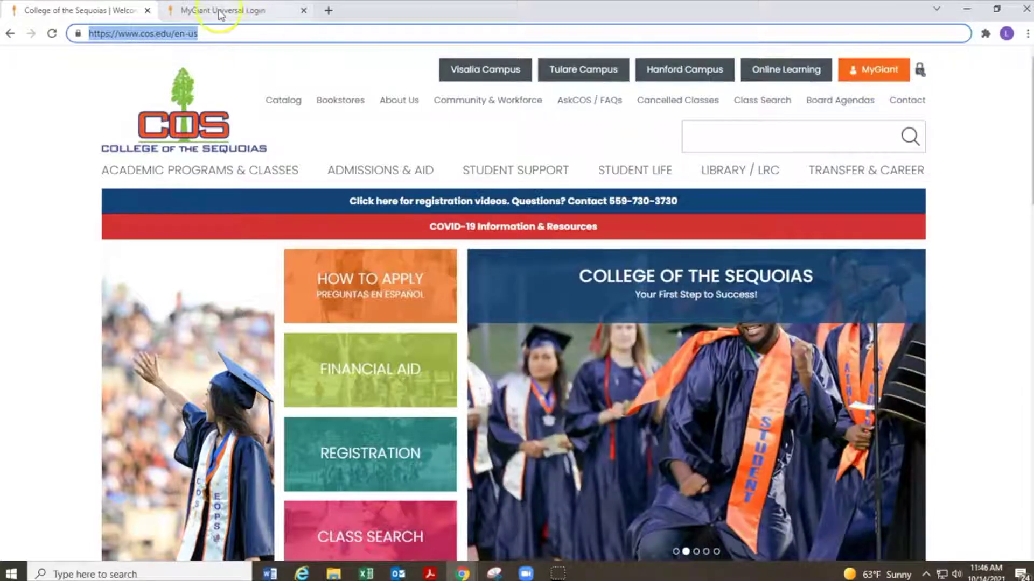
Log in to the MyGiant portal with the prefilled username and password
left_click(231, 13)
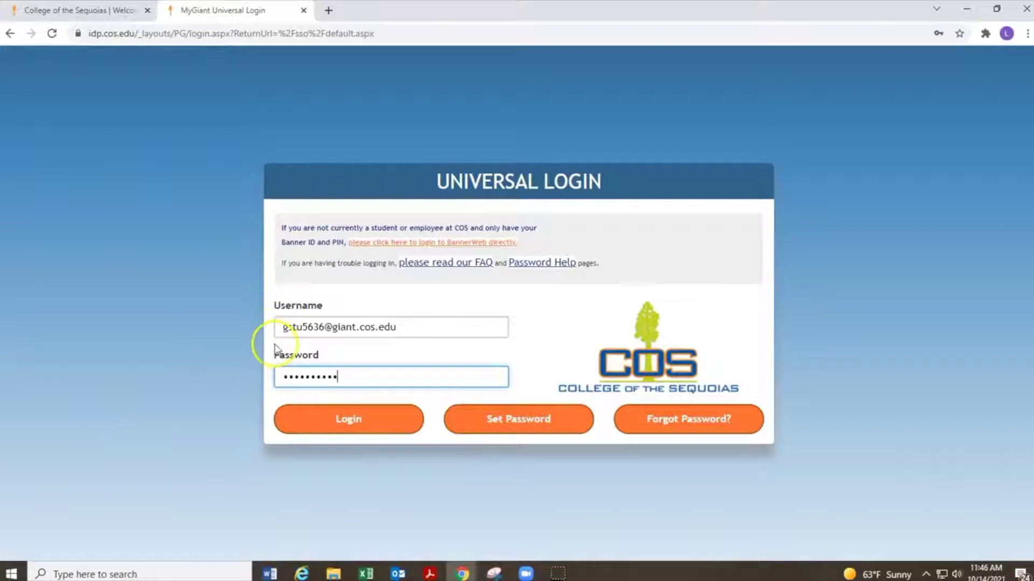
left_click_drag(270, 305, 320, 304)
left_click_drag(272, 356, 320, 355)
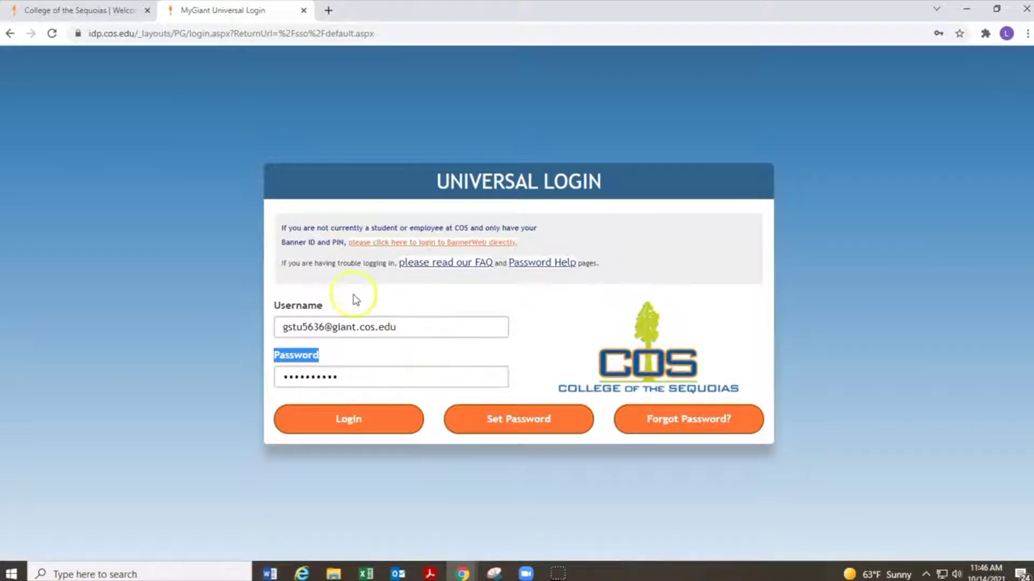
left_click(312, 423)
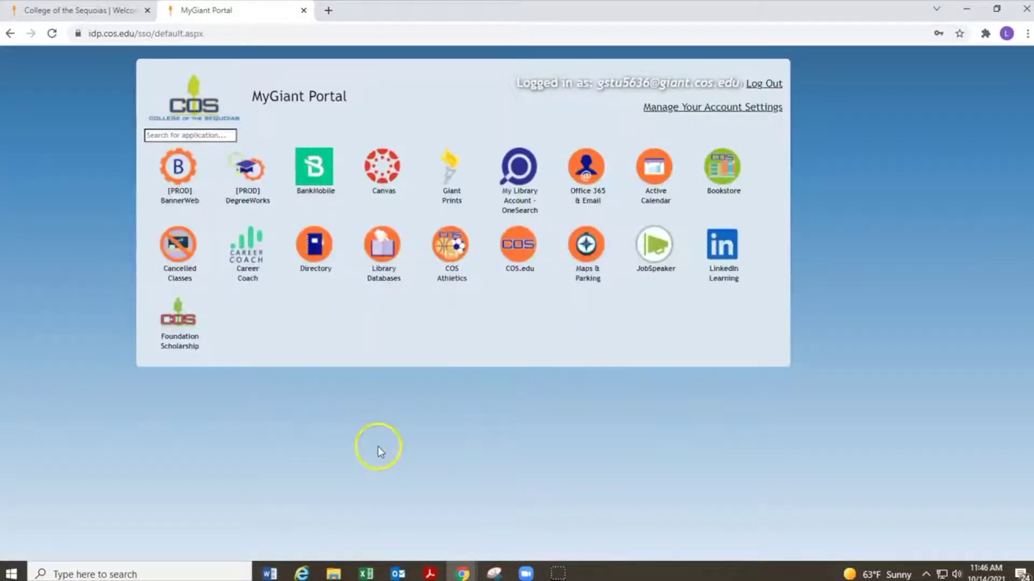
Open DegreeWorks from the portal and load the student's worksheet by pasting the student ID
left_click_drag(256, 103, 347, 102)
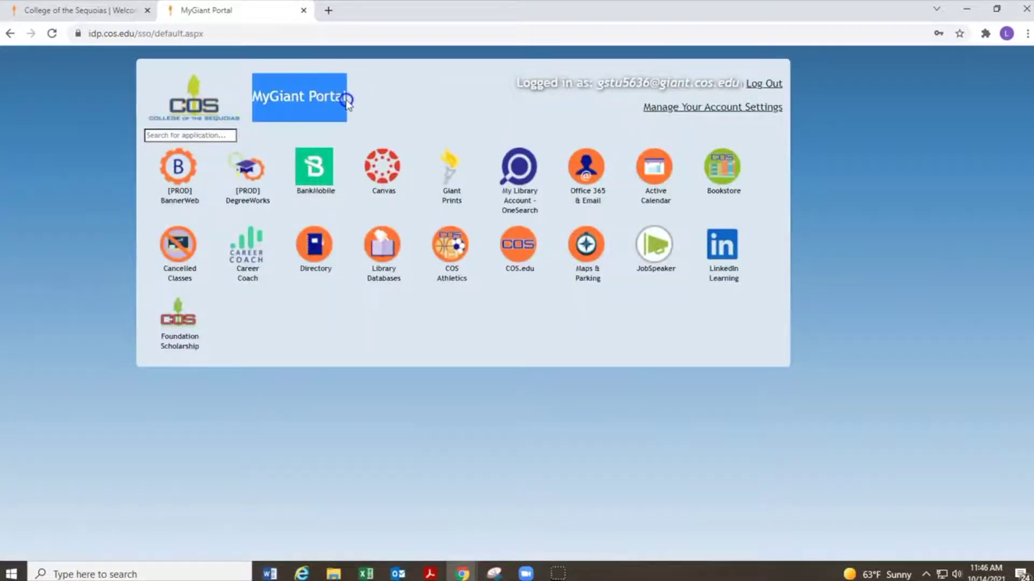
left_click(244, 197)
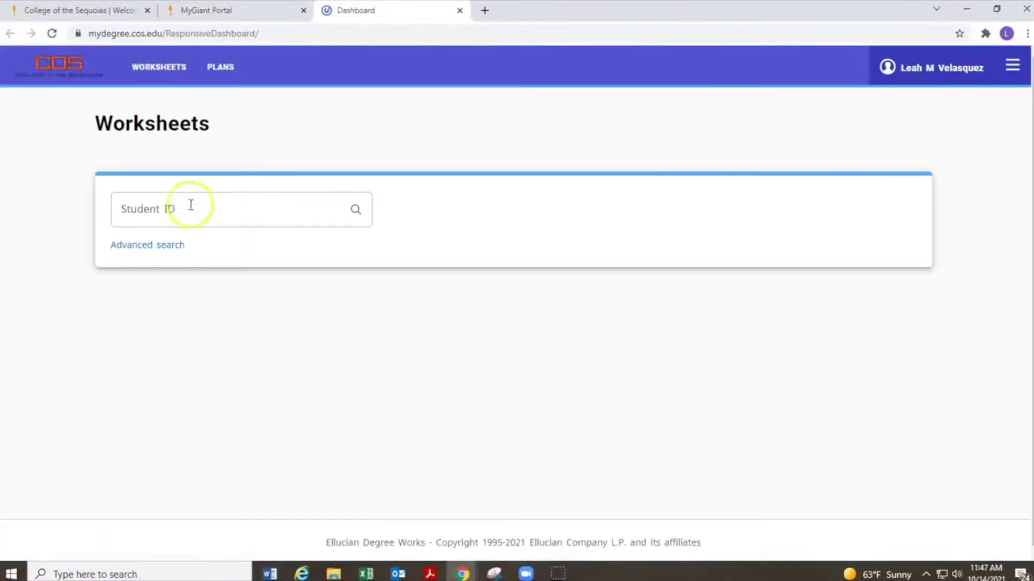
left_click(131, 212)
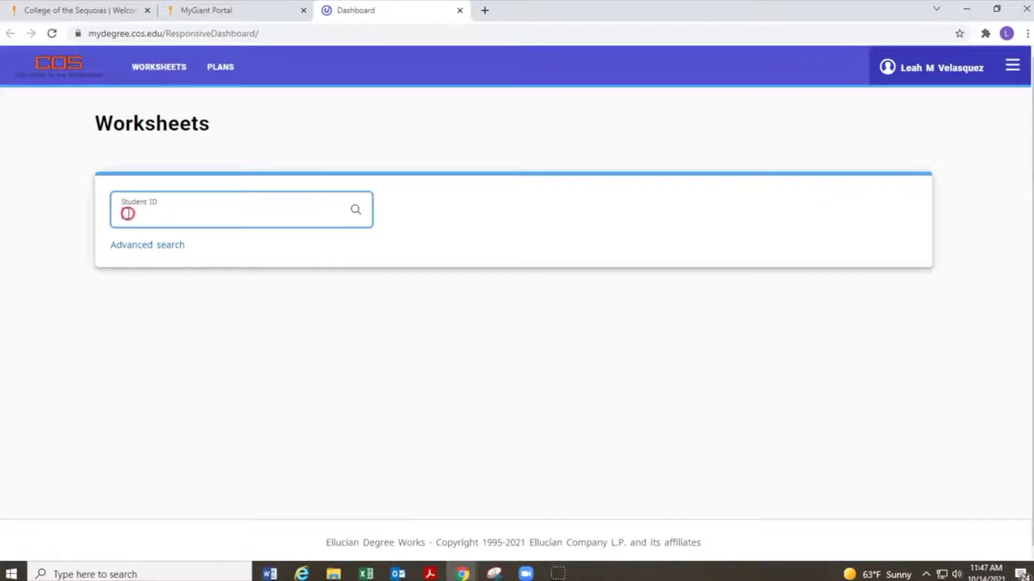
right_click(129, 214)
left_click(152, 314)
key("Return")
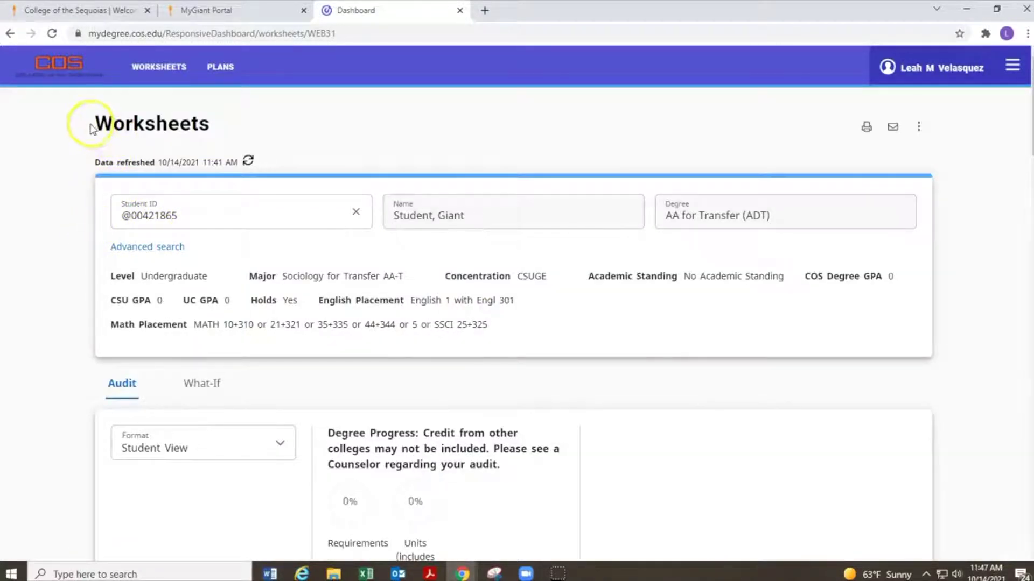
Check the student's major on the worksheet and open the student's plans
left_click_drag(96, 122, 241, 122)
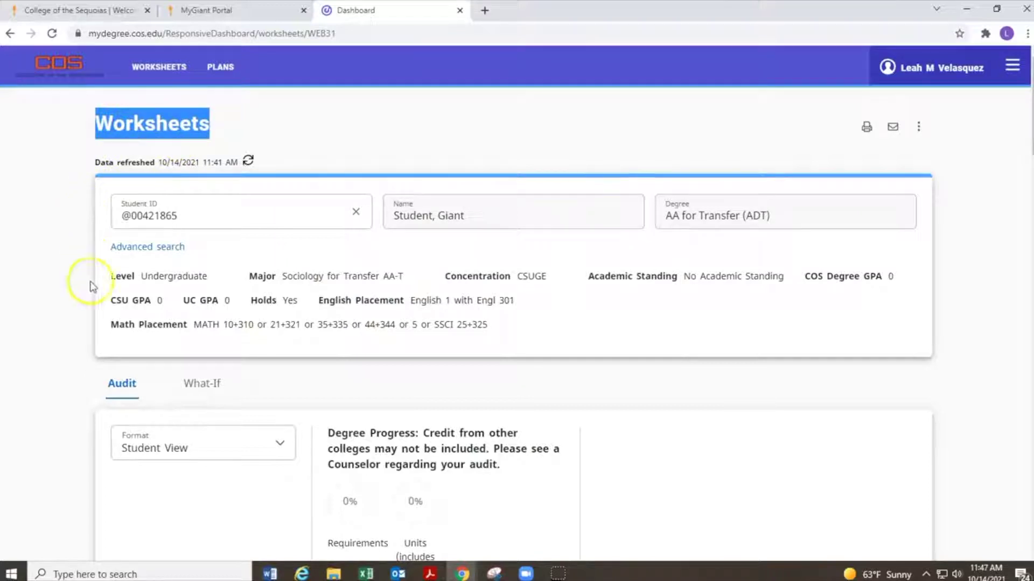
left_click_drag(249, 276, 443, 282)
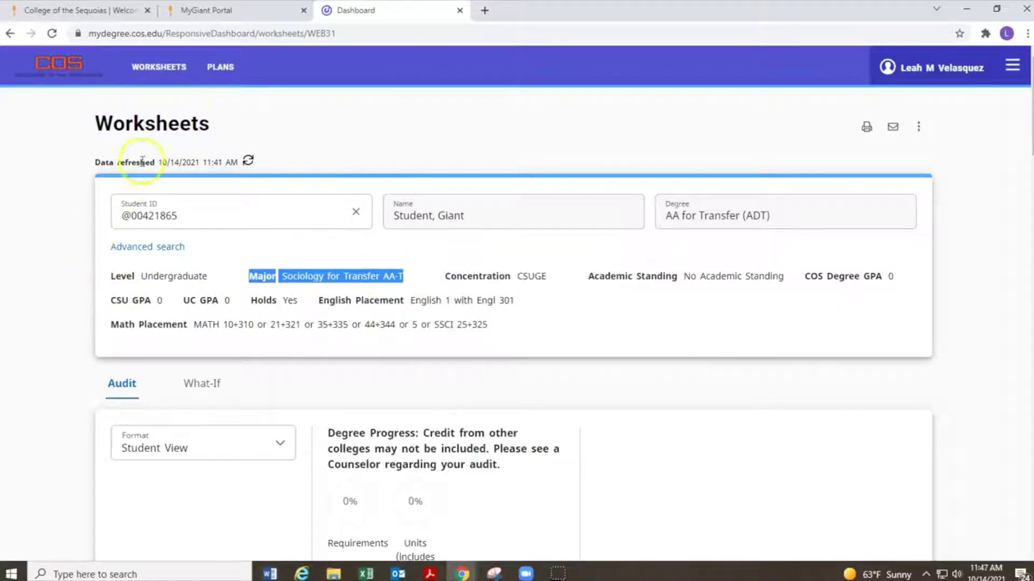
left_click(226, 75)
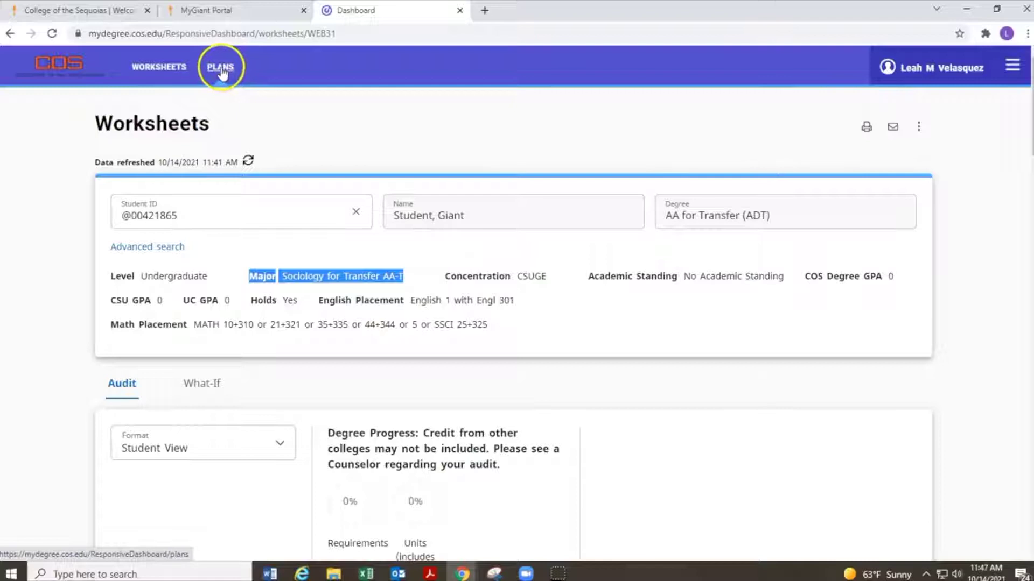
left_click(221, 69)
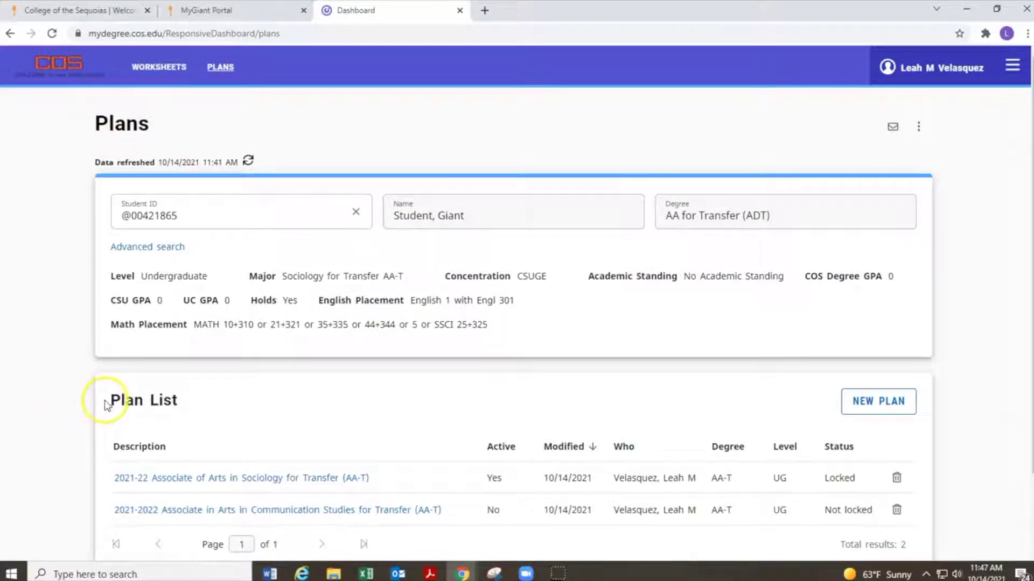
Examine the plan list's descriptions, active flag, modified date and locked status for the Sociology transfer plan
left_click_drag(107, 401, 165, 398)
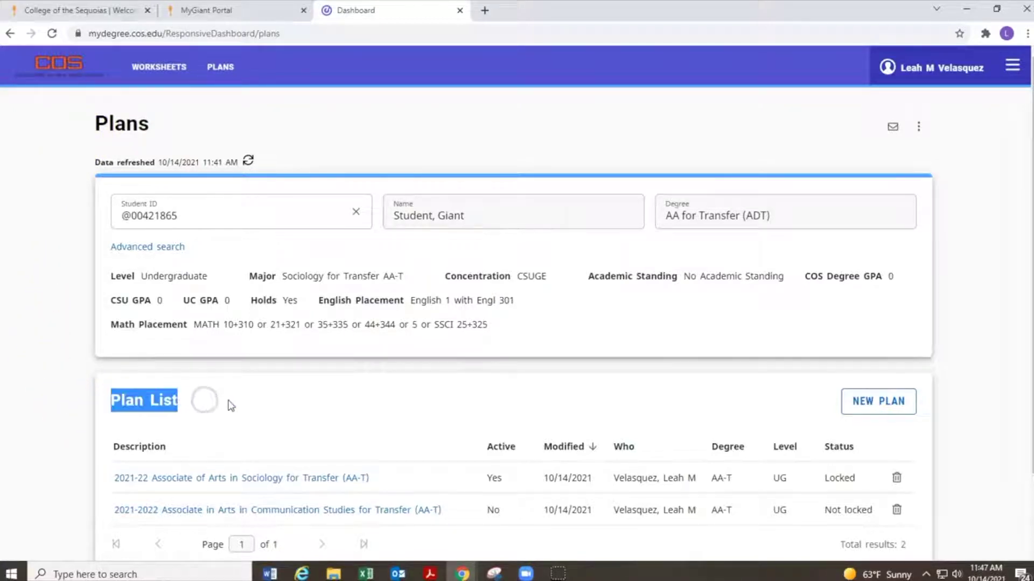
scroll(231, 406, "down", 2)
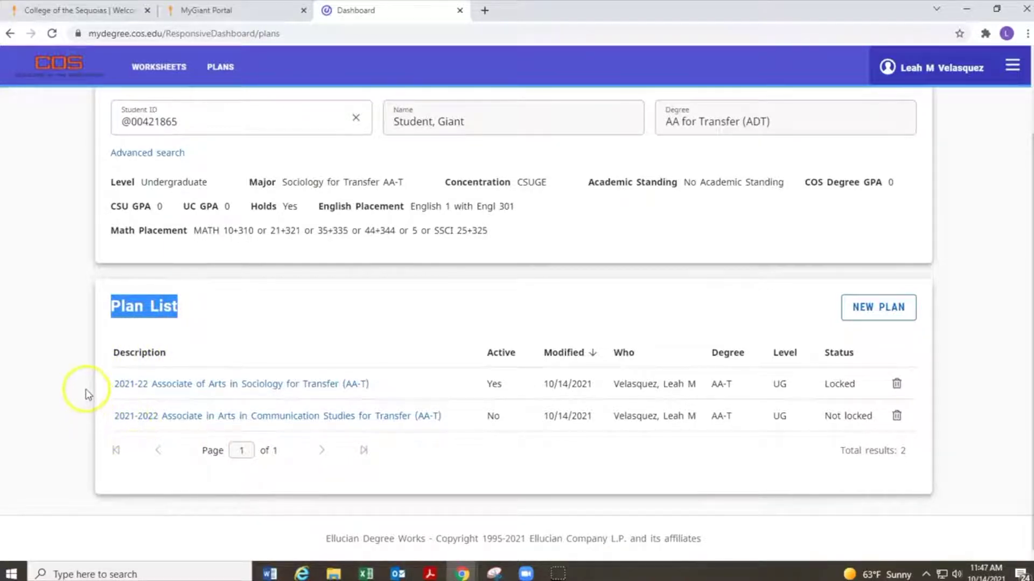
left_click(118, 338)
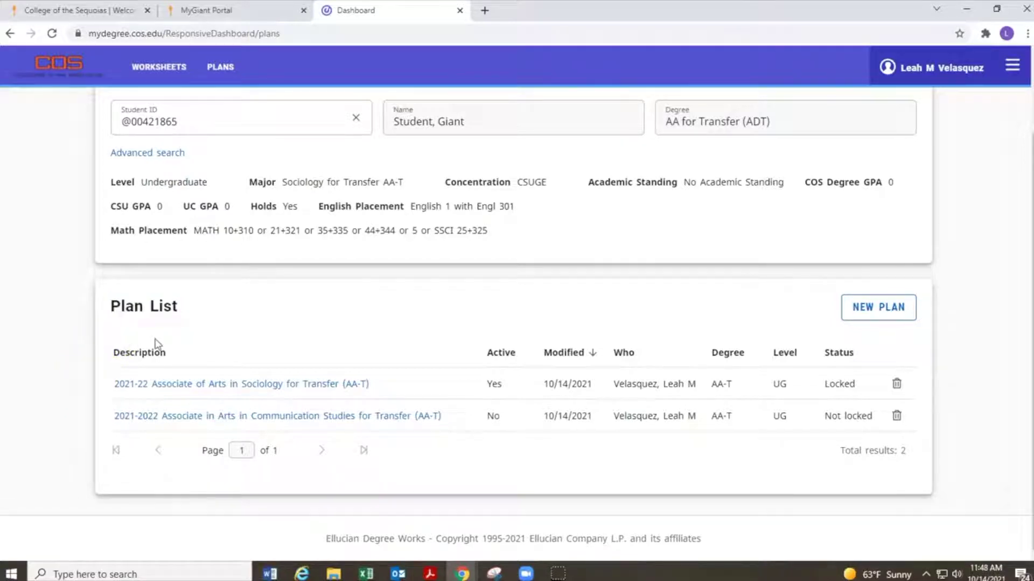
left_click(122, 353)
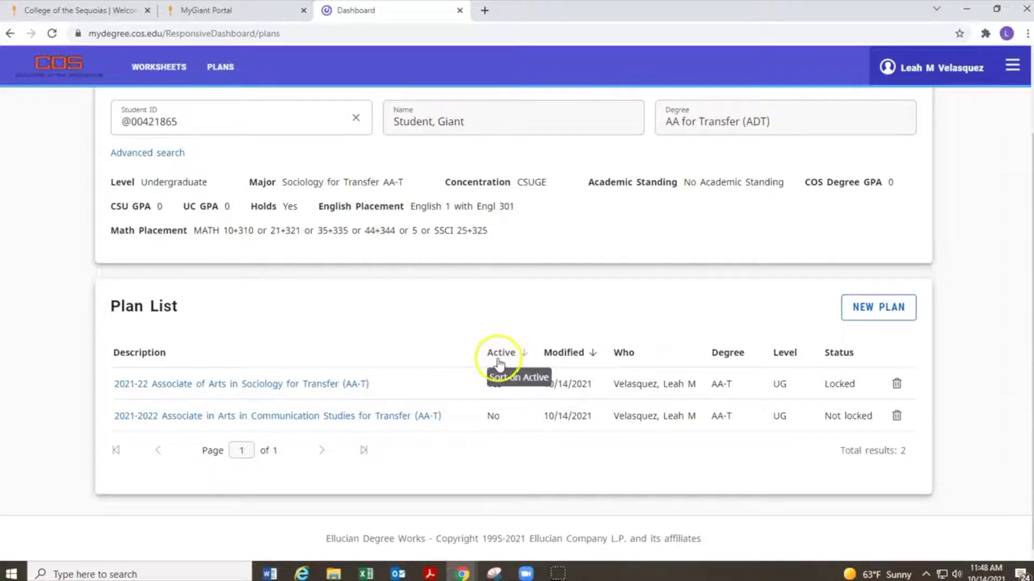
double_click(494, 386)
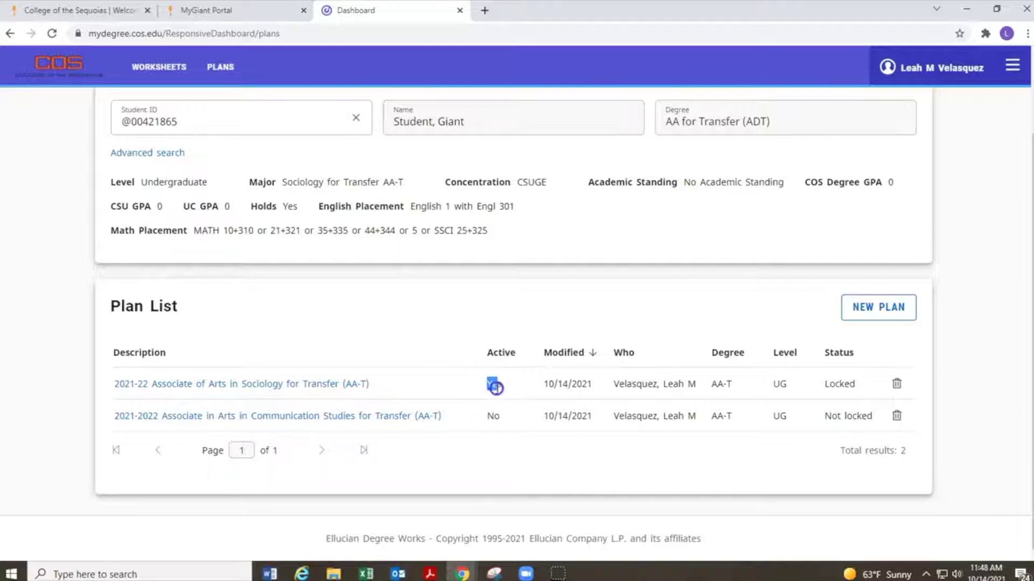
left_click(548, 386)
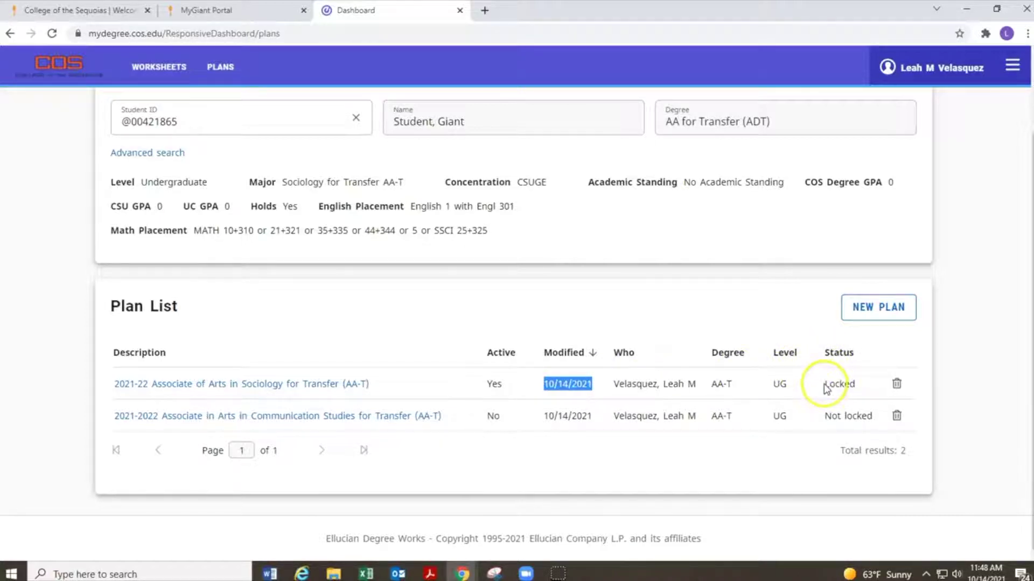
left_click_drag(824, 385, 855, 389)
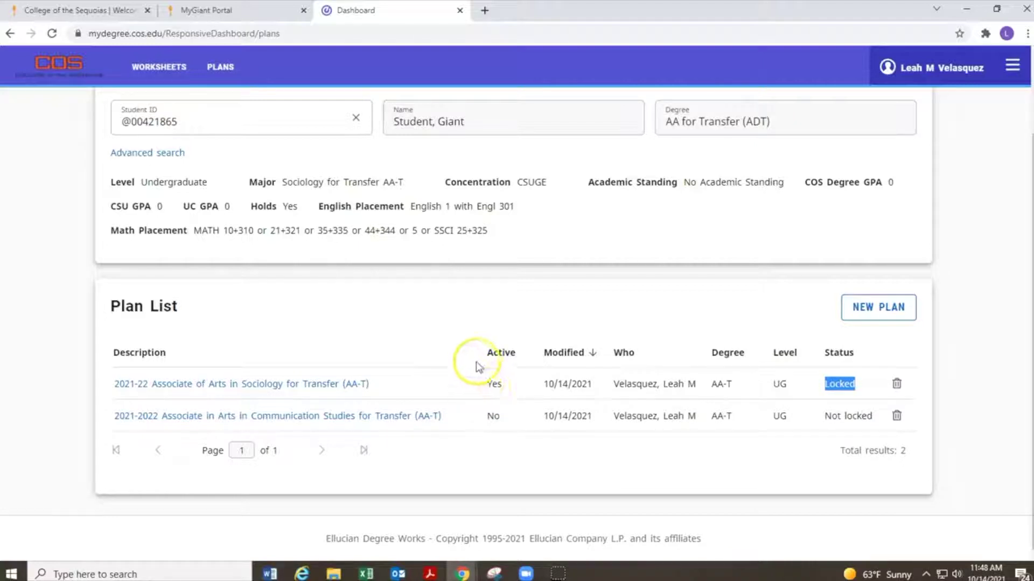
double_click(497, 384)
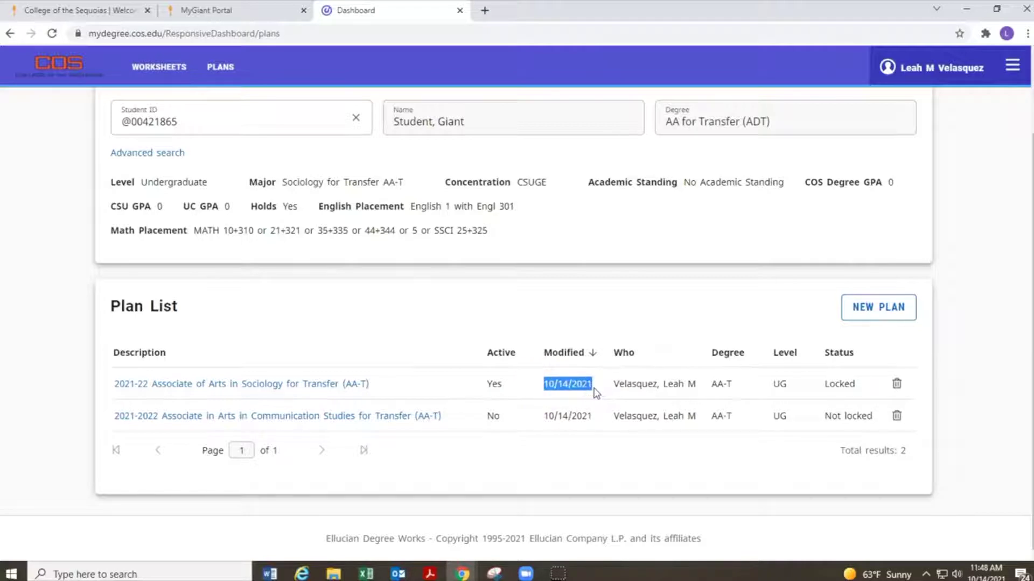
left_click(825, 385)
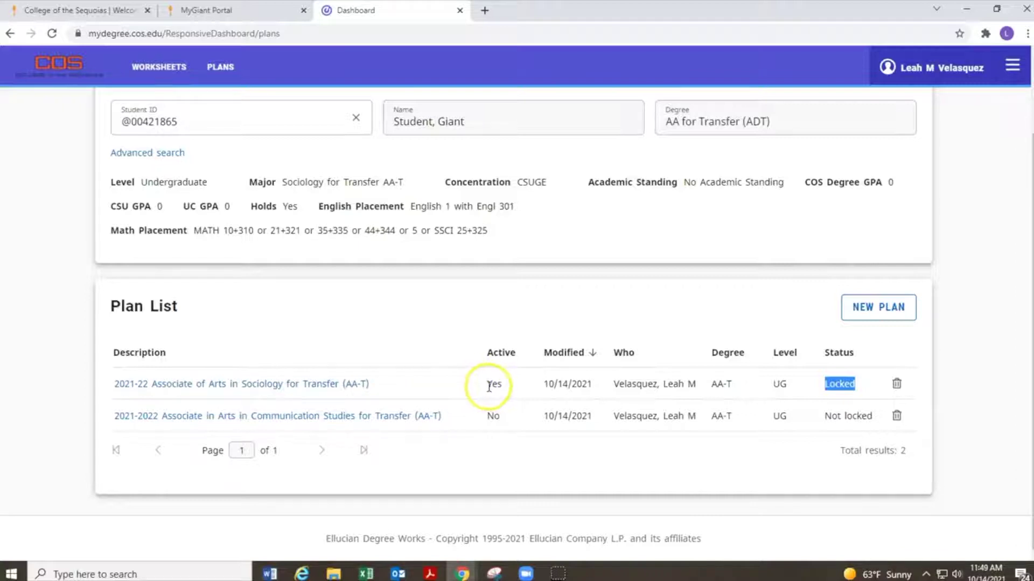
left_click_drag(489, 384, 503, 388)
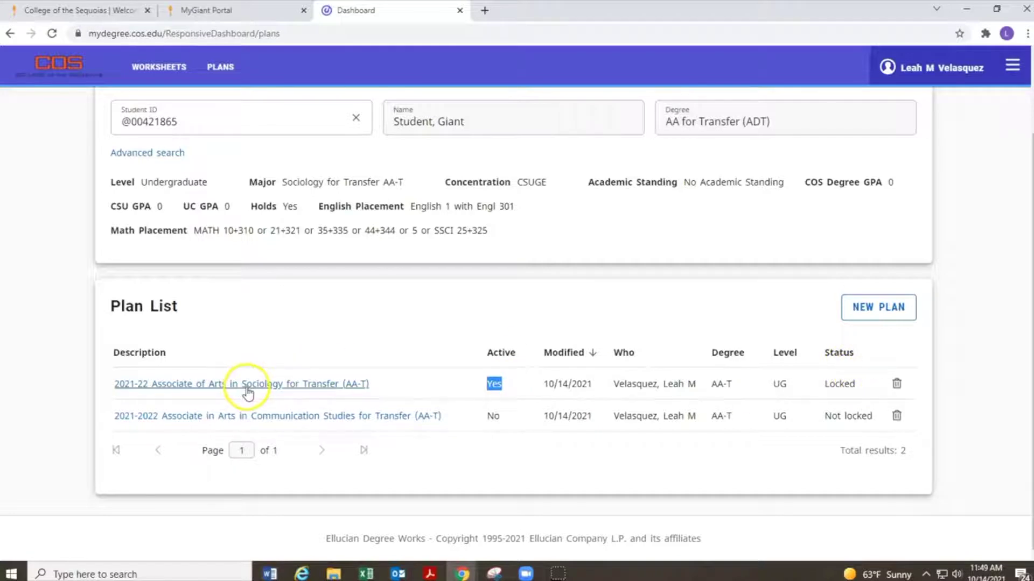
Open the 2021-22 Associate of Arts in Sociology for Transfer (AA-T) plan and check its title, degree, level and type
left_click(218, 387)
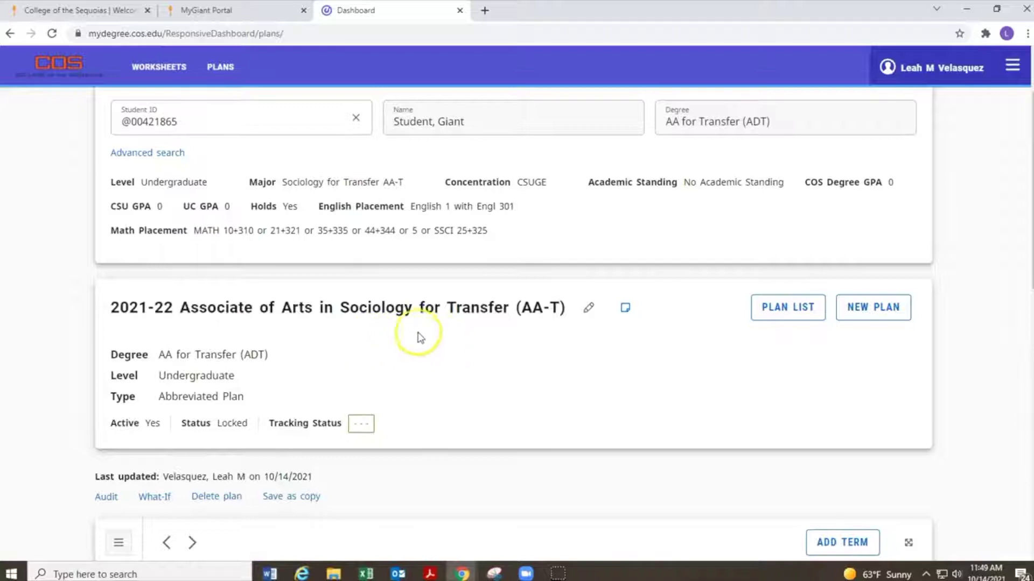
left_click_drag(115, 318, 488, 306)
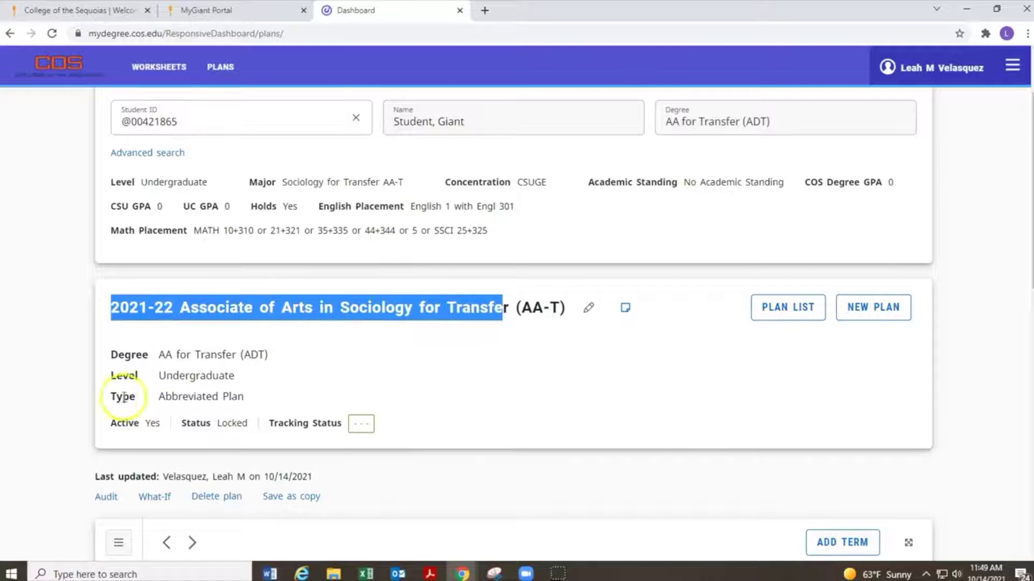
left_click_drag(100, 396, 240, 397)
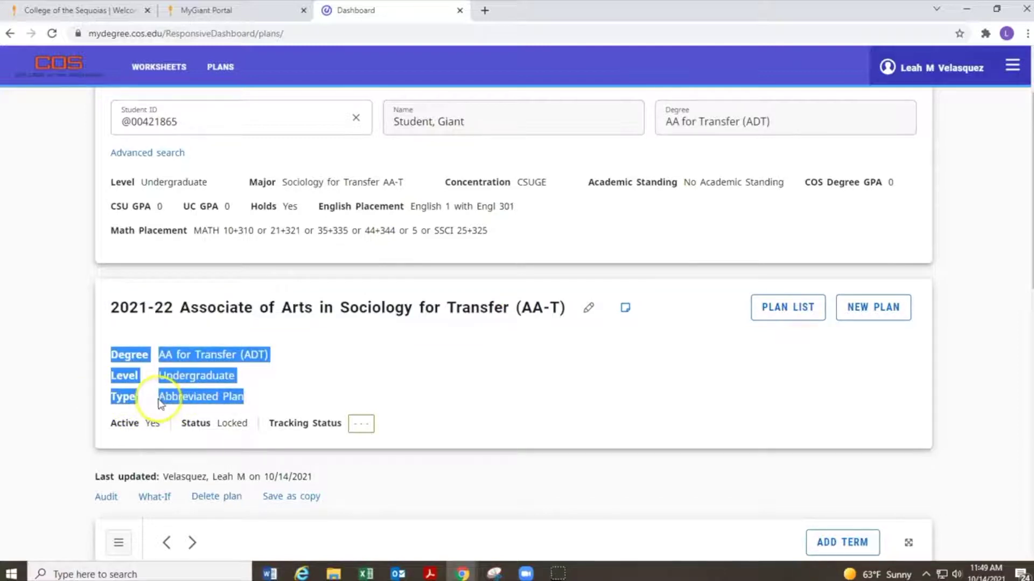
left_click(252, 399)
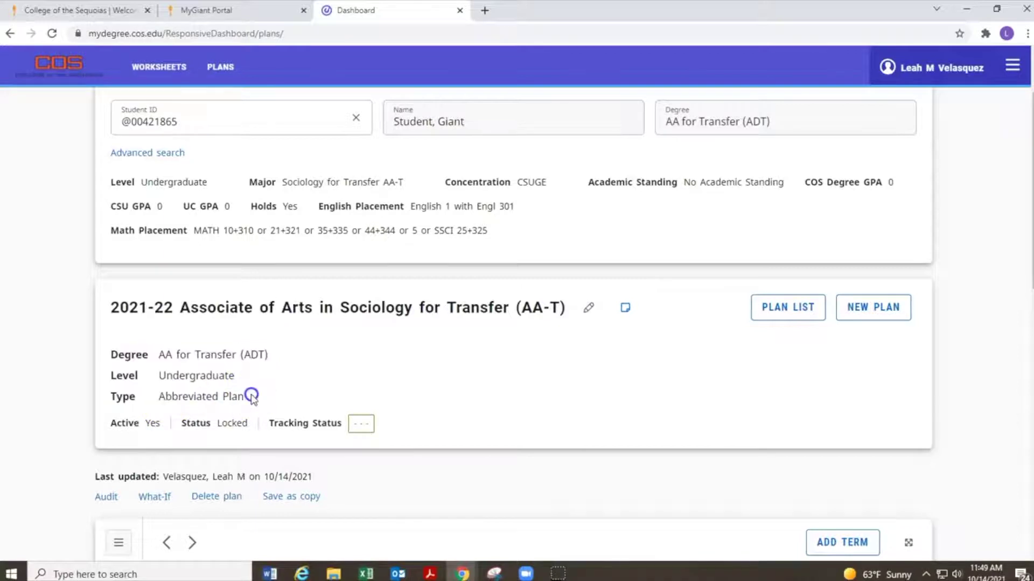
Review the courses and units planned for the Spring 2022, Summer 2022 and Fall 2022 terms
scroll(272, 399, "down", 3)
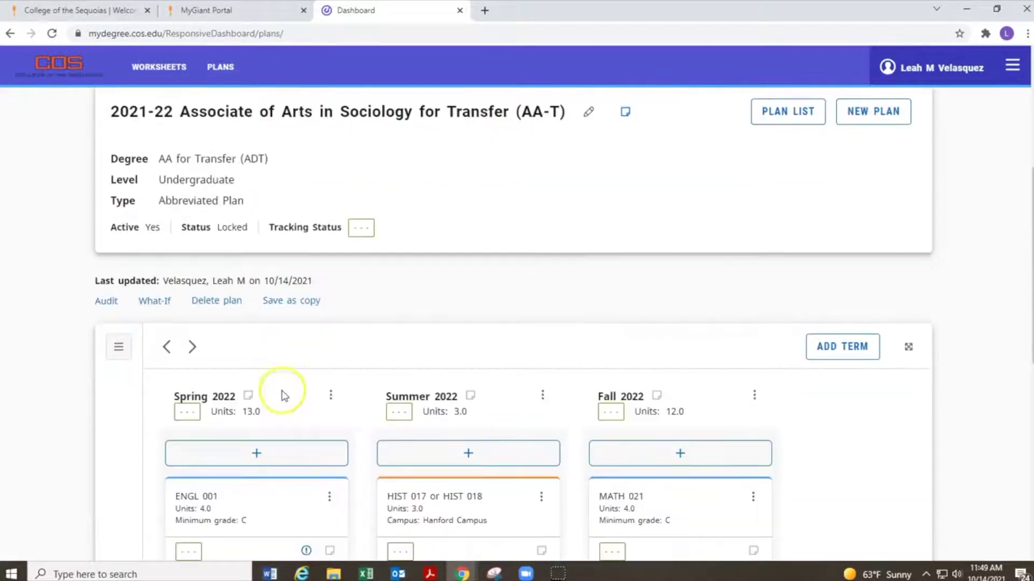
scroll(288, 393, "down", 3)
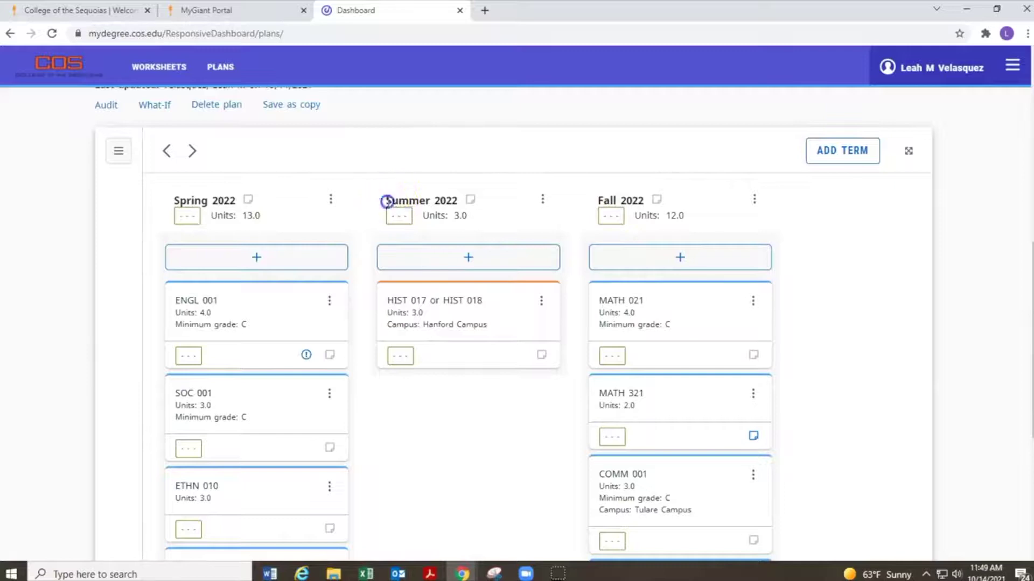
left_click_drag(387, 201, 445, 200)
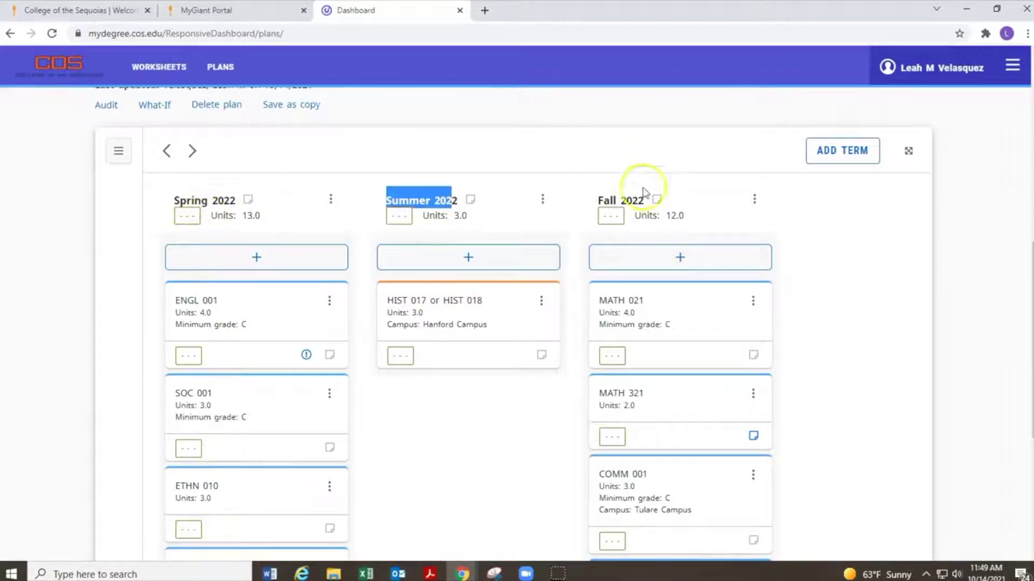
scroll(306, 336, "down", 1)
scroll(305, 336, "down", 3)
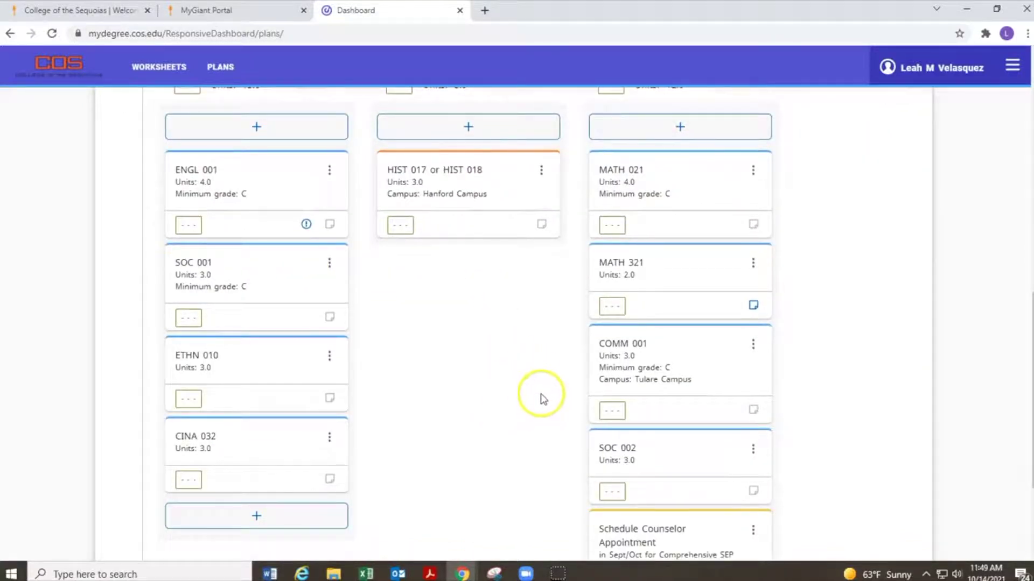
scroll(533, 393, "up", 1)
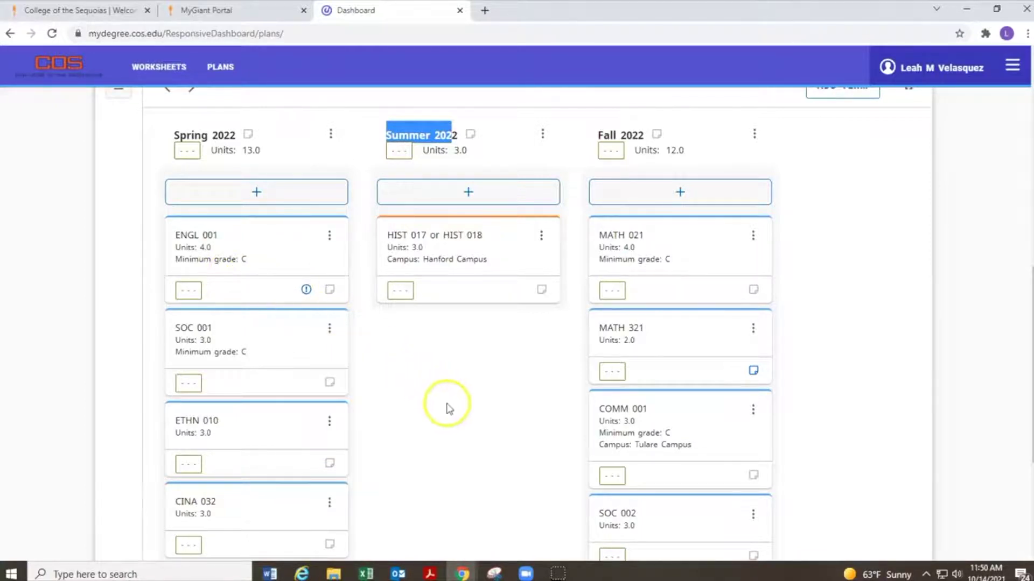
scroll(446, 464, "down", 1)
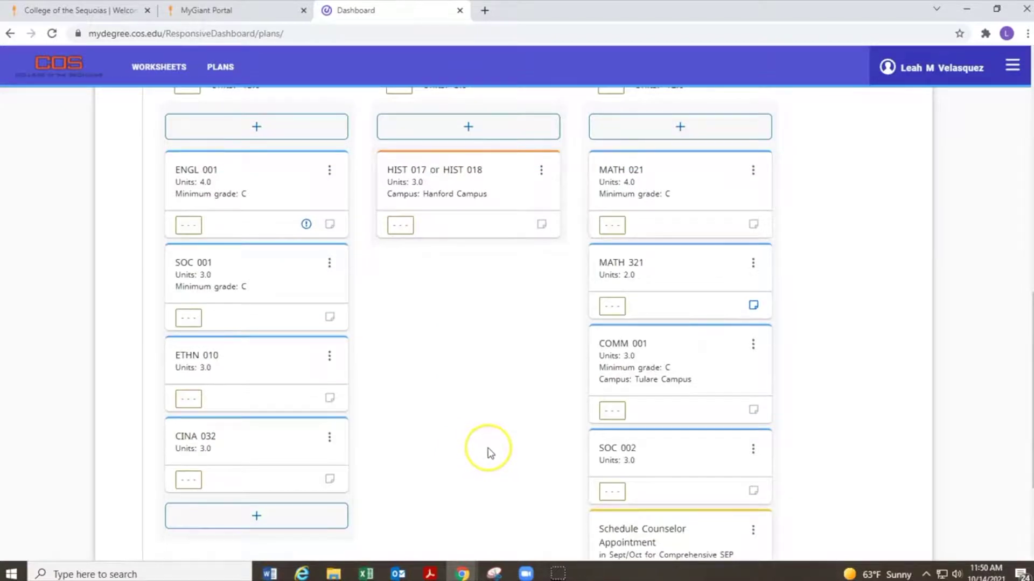
scroll(490, 452, "up", 1)
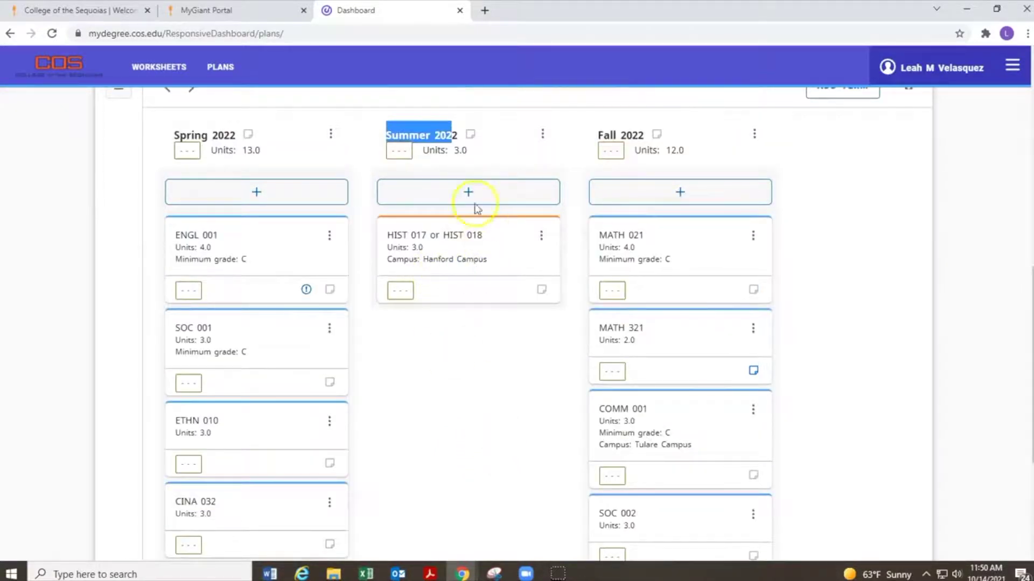
left_click(501, 144)
left_click_drag(501, 144, 427, 180)
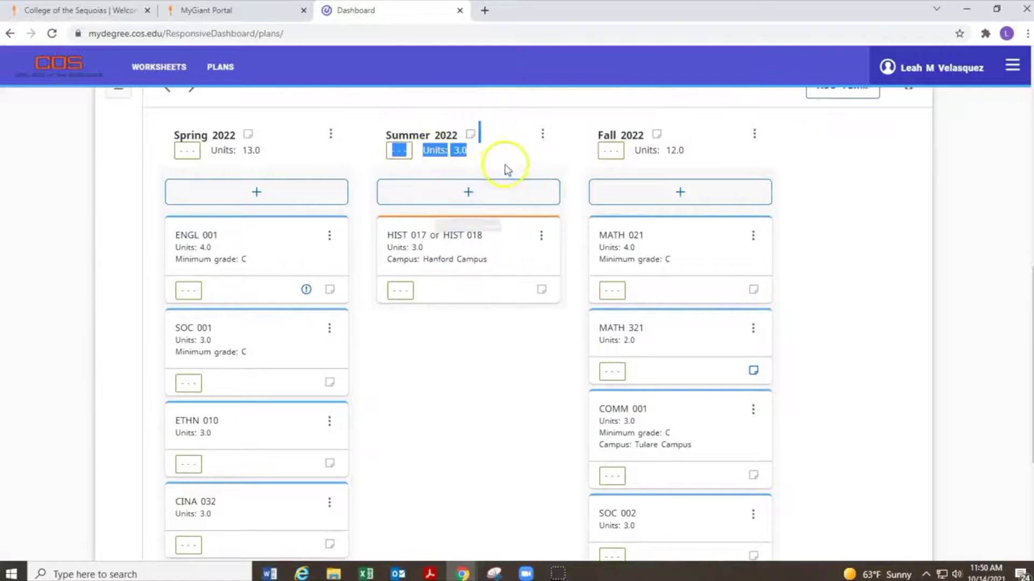
left_click(503, 161)
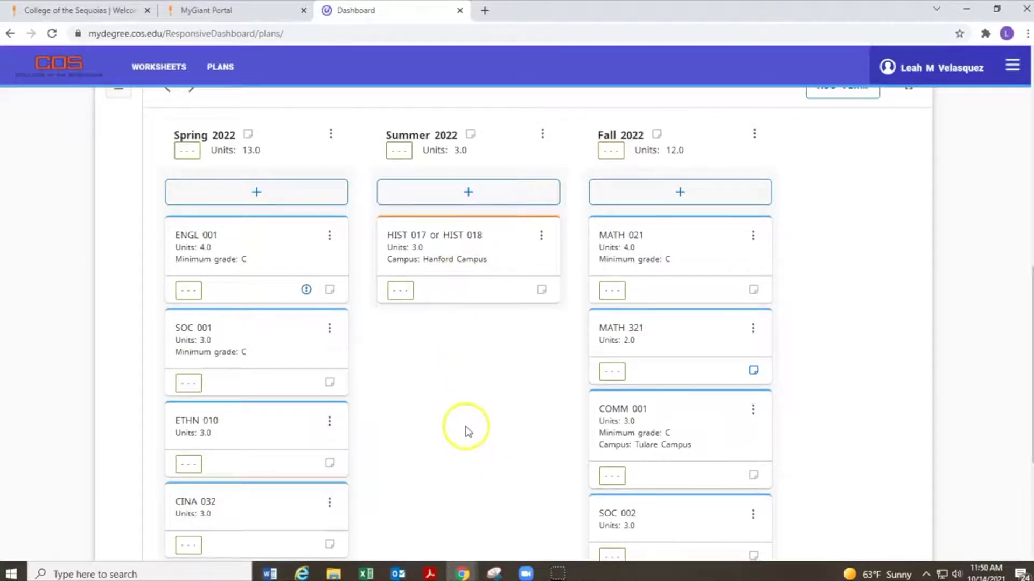
scroll(870, 298, "down", 1)
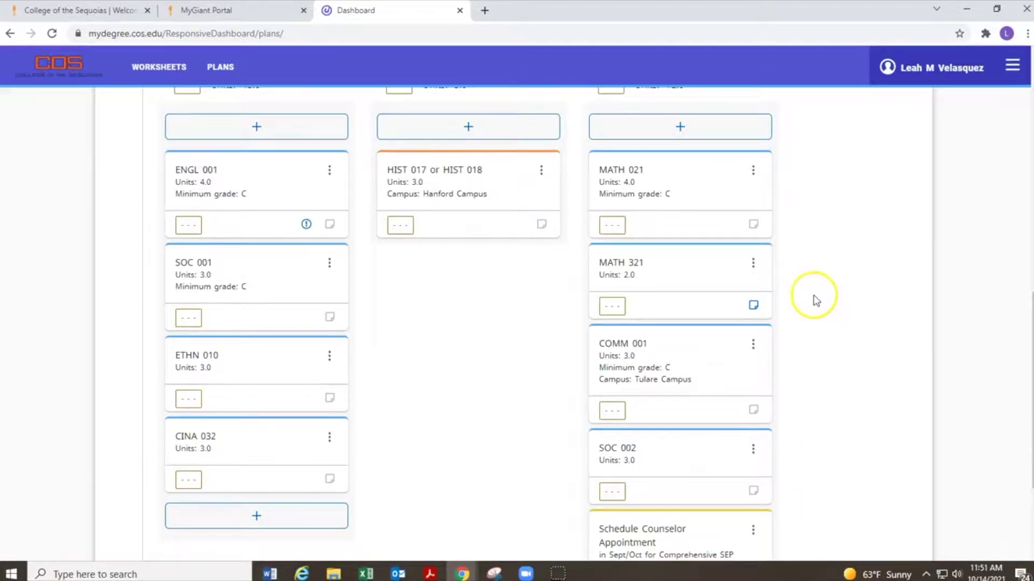
Read the requirement note on MATH 321 in Fall 2022, highlight its video link, and close the note
mouse_move(611, 264)
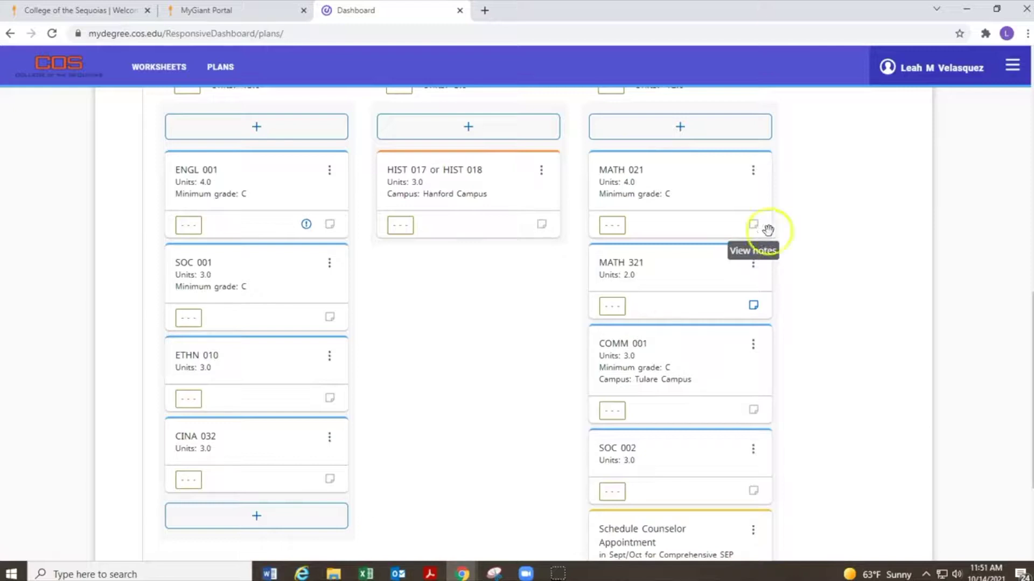
left_click(753, 307)
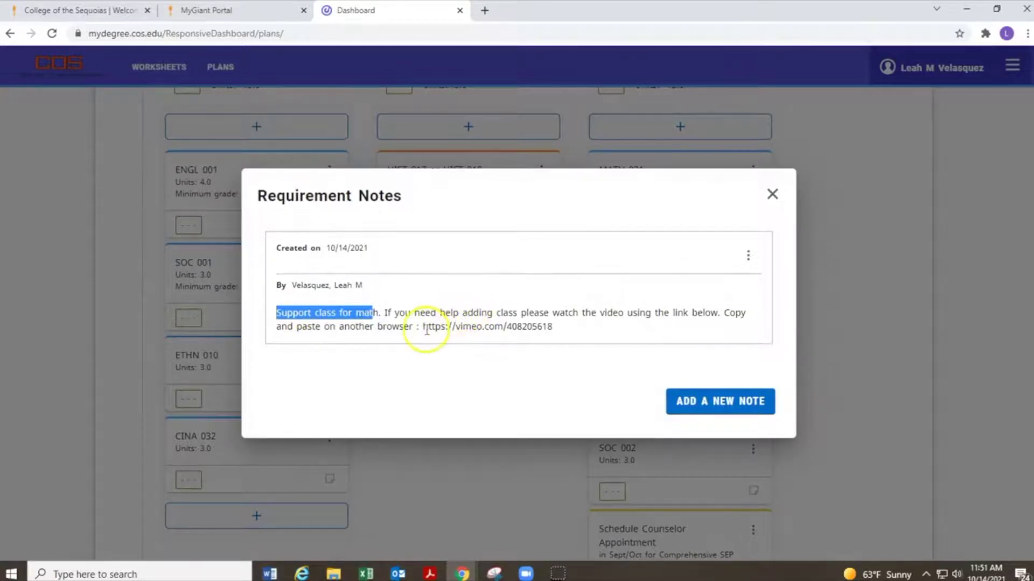
left_click_drag(424, 327, 548, 327)
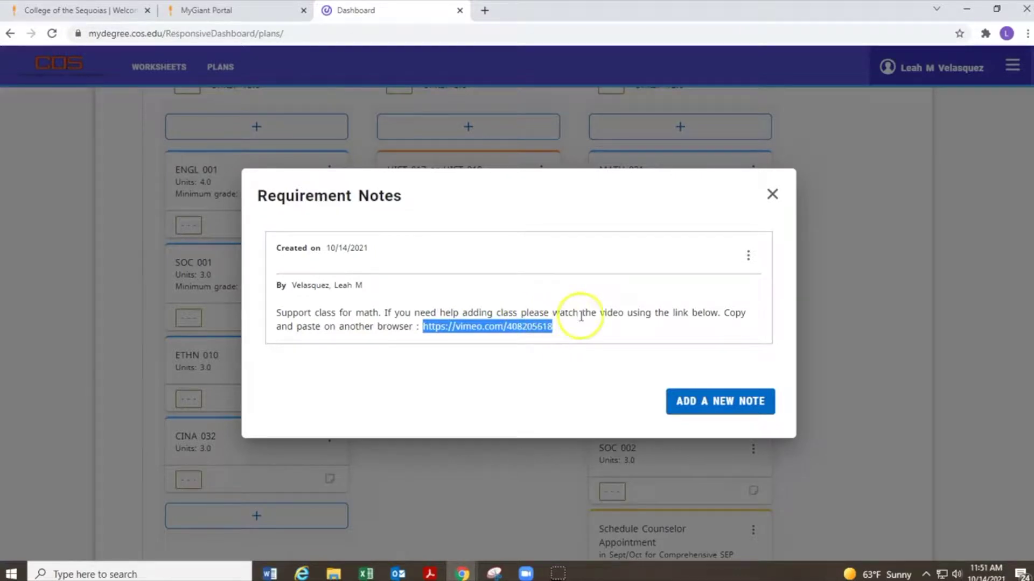
left_click(771, 194)
Examine the remaining Fall 2022 courses and the Schedule Counselor Appointment reminder in the plan
scroll(856, 285, "down", 1)
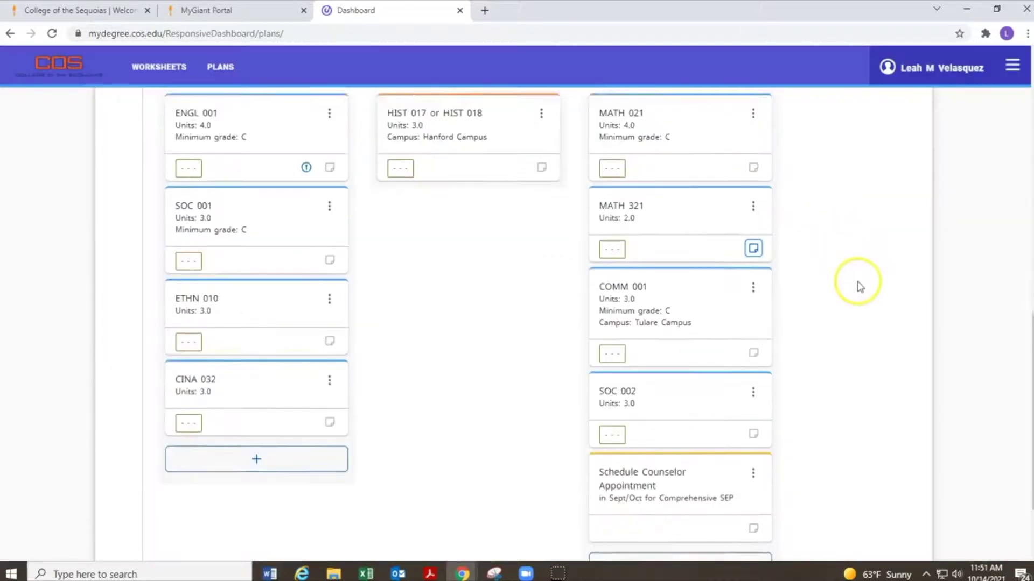
scroll(860, 294, "down", 2)
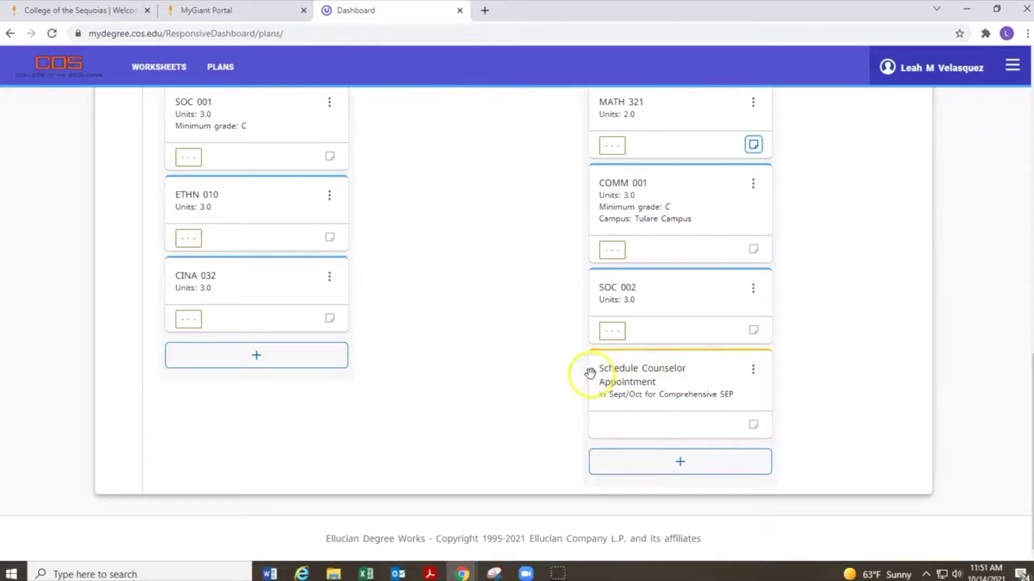
scroll(584, 375, "up", 2)
scroll(585, 375, "up", 4)
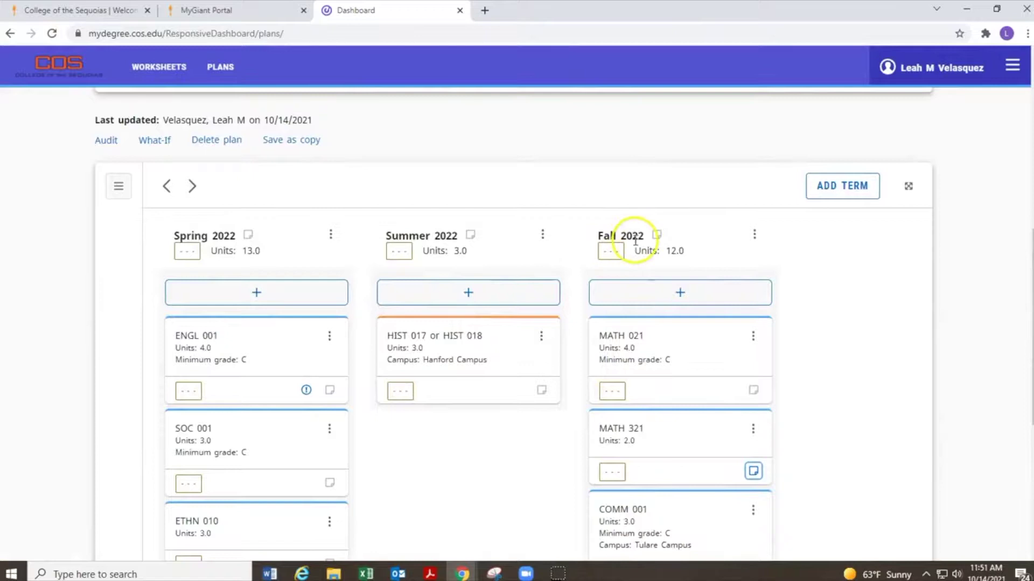
scroll(638, 247, "down", 6)
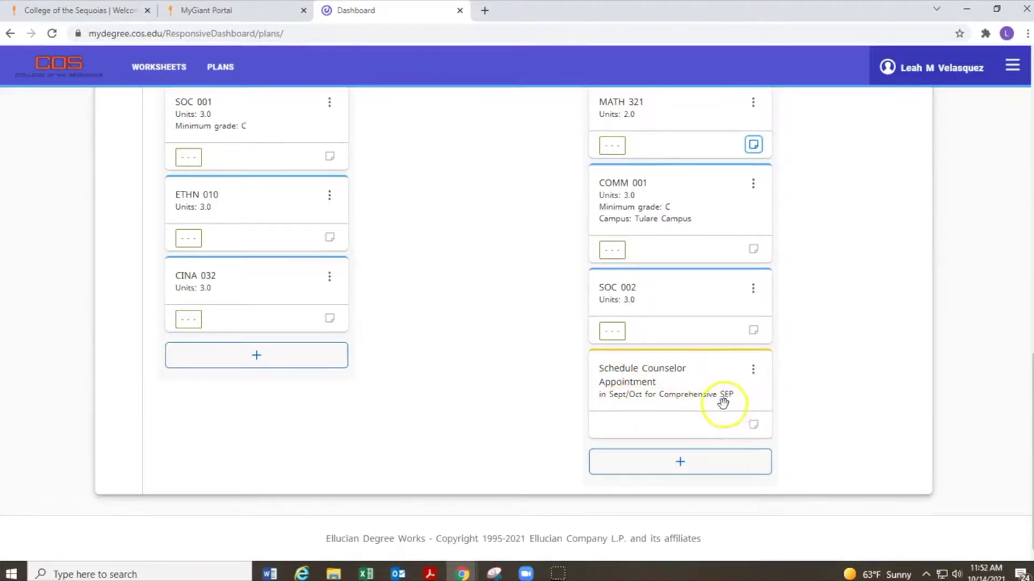
scroll(835, 383, "up", 5)
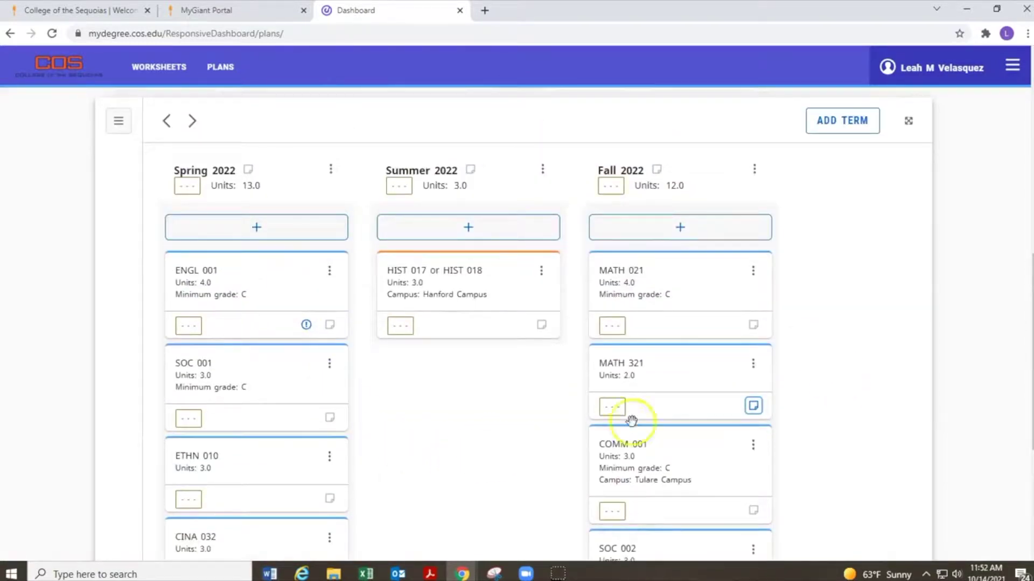
scroll(858, 323, "down", 2)
scroll(861, 328, "down", 1)
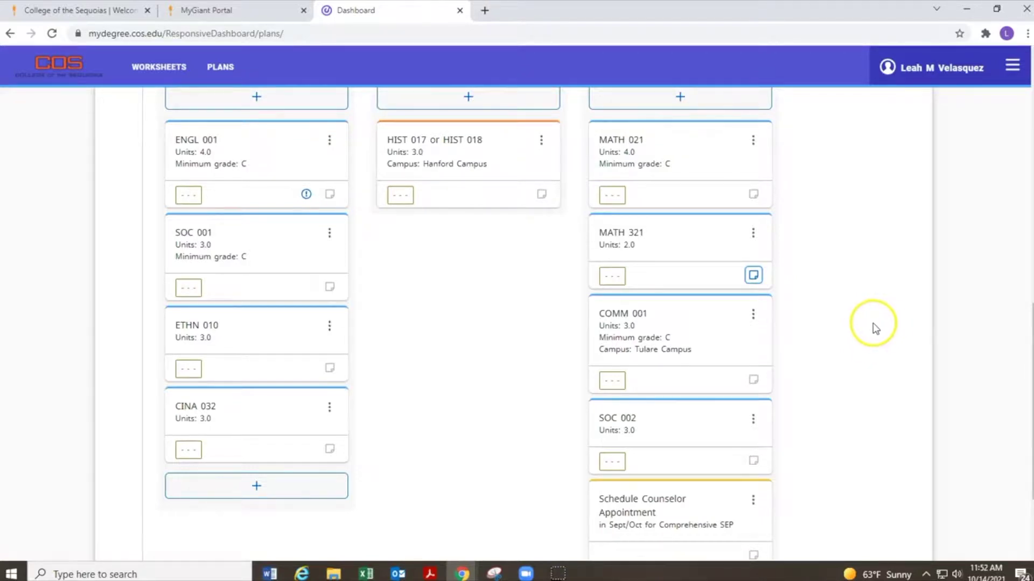
scroll(874, 327, "up", 3)
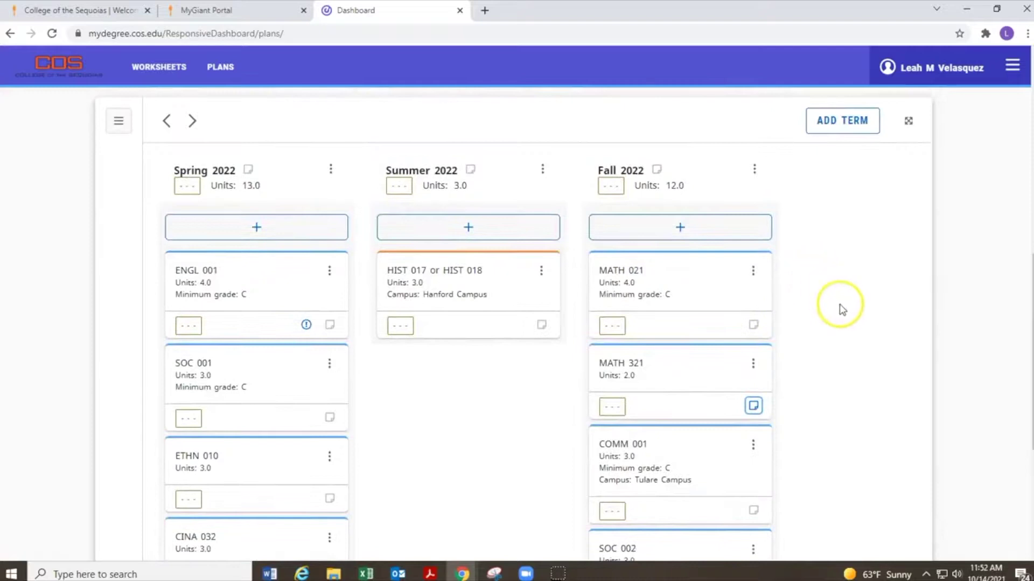
scroll(823, 312, "up", 1)
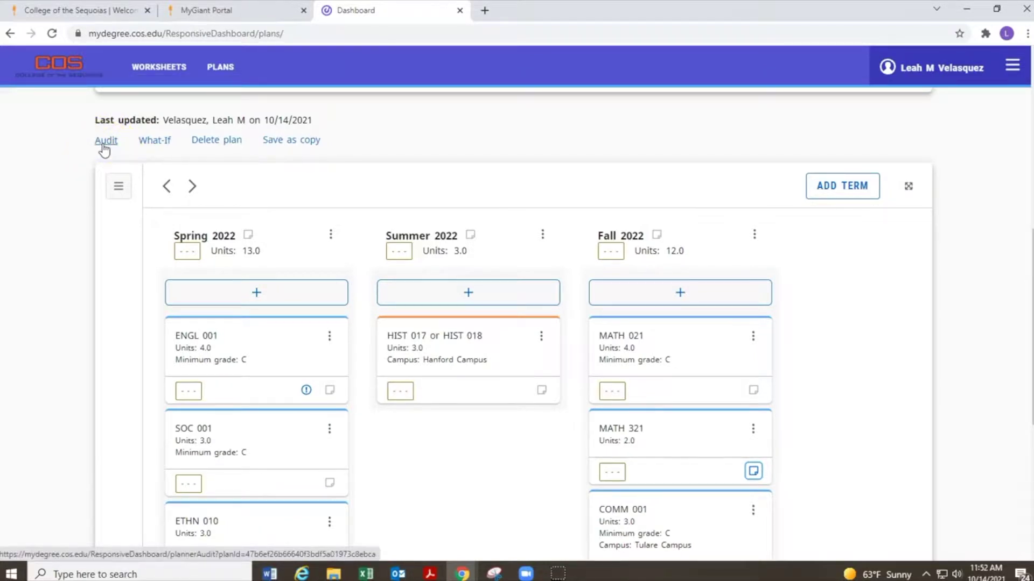
Open the plan's audit and read the description and creation date in its Notes section
left_click(105, 143)
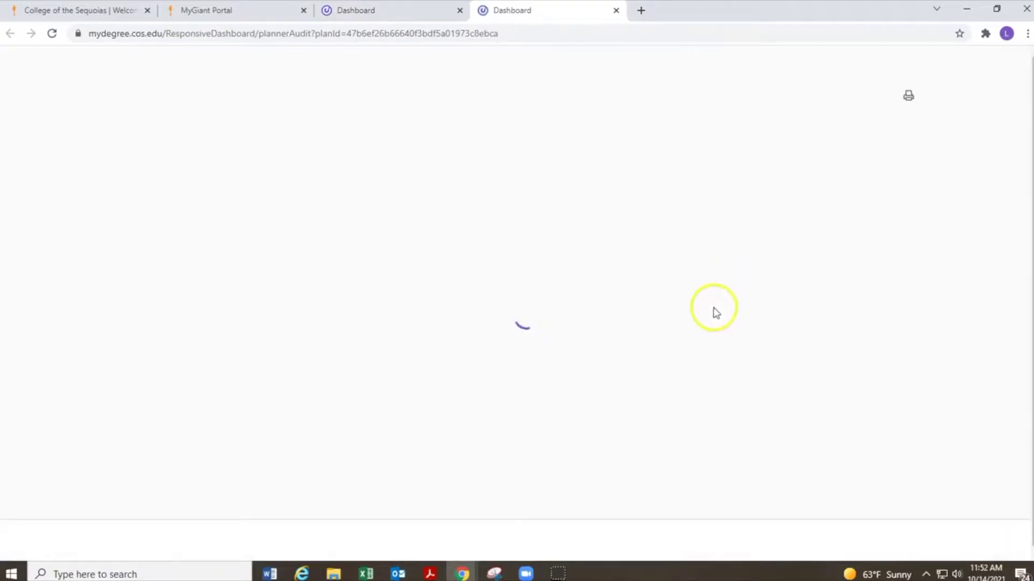
scroll(671, 272, "down", 15)
scroll(648, 291, "down", 20)
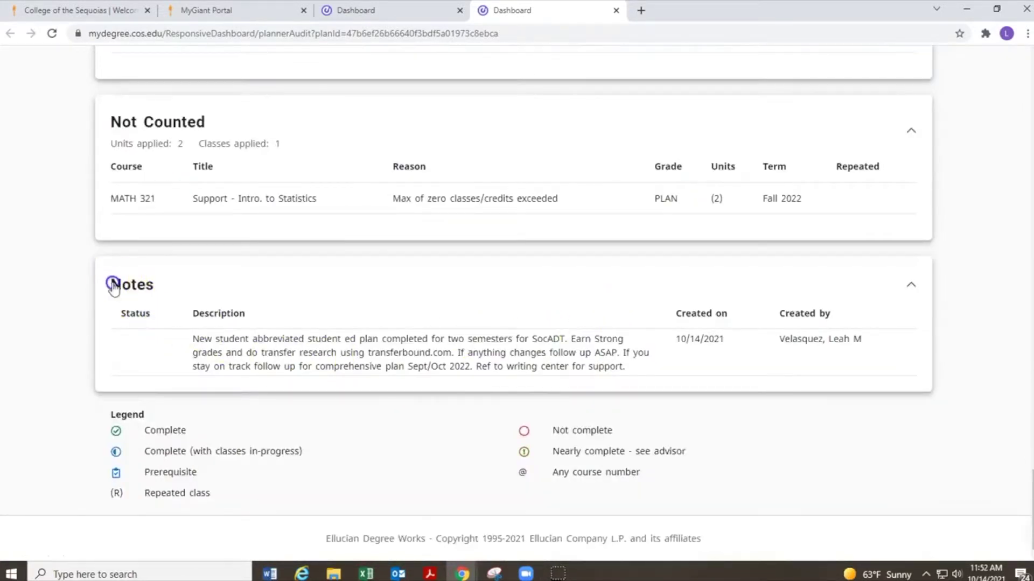
left_click(146, 286)
left_click(195, 371)
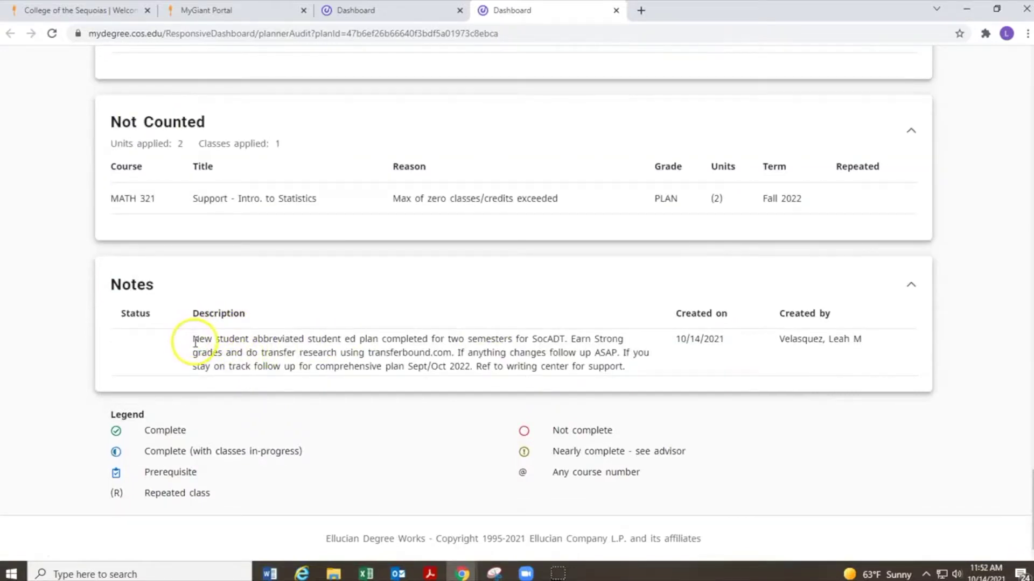
left_click_drag(195, 342, 645, 368)
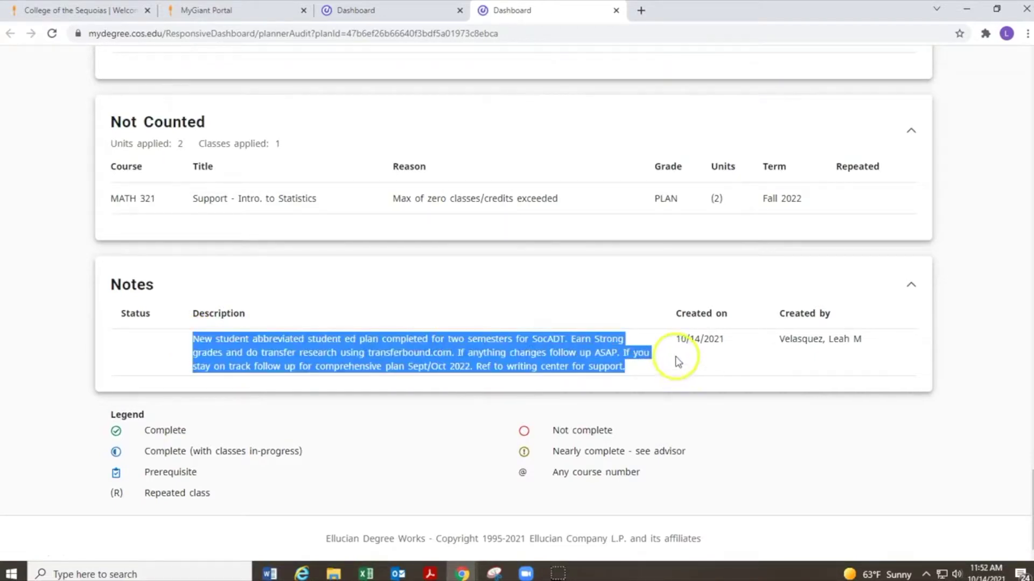
left_click_drag(677, 340, 733, 343)
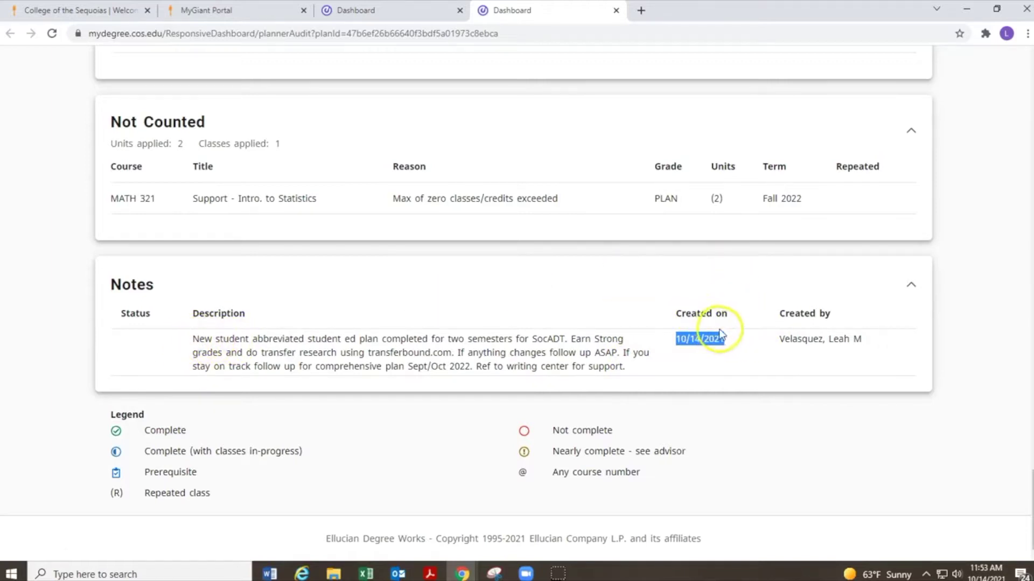
Look back through the planner audit's requirement sections, and return to the Sociology transfer plan's overview
scroll(964, 300, "up", 7)
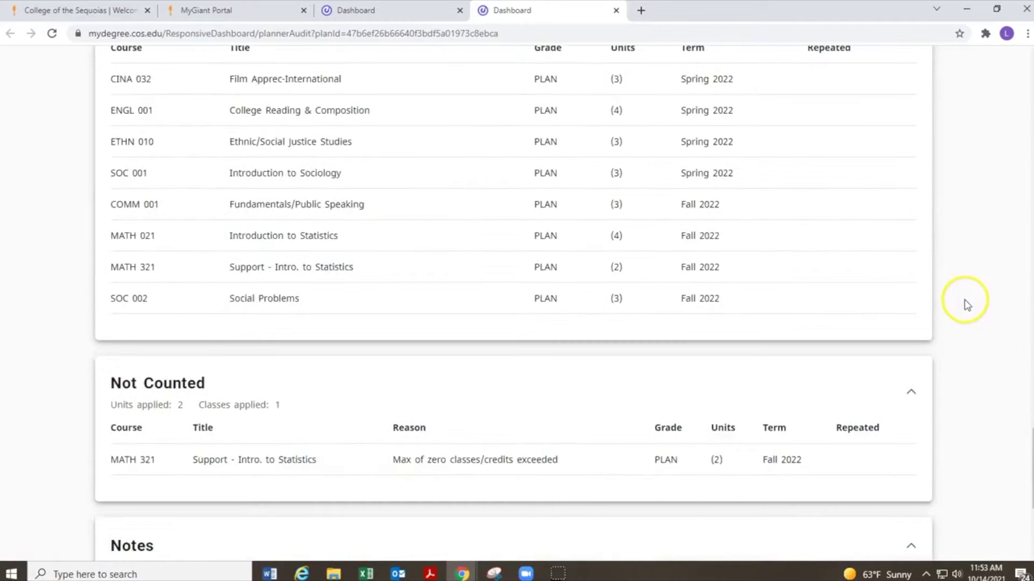
scroll(964, 299, "up", 20)
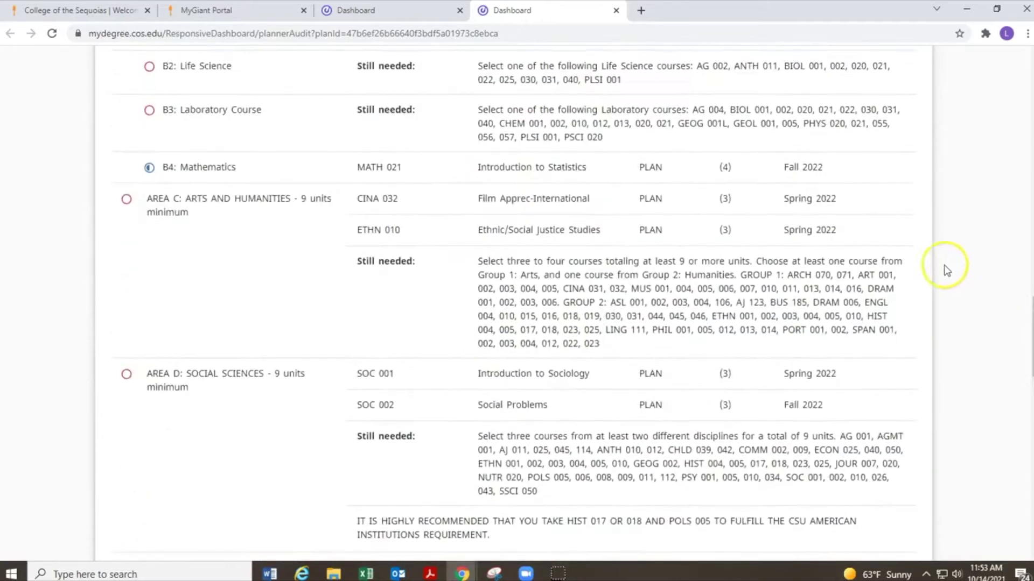
scroll(966, 246, "up", 20)
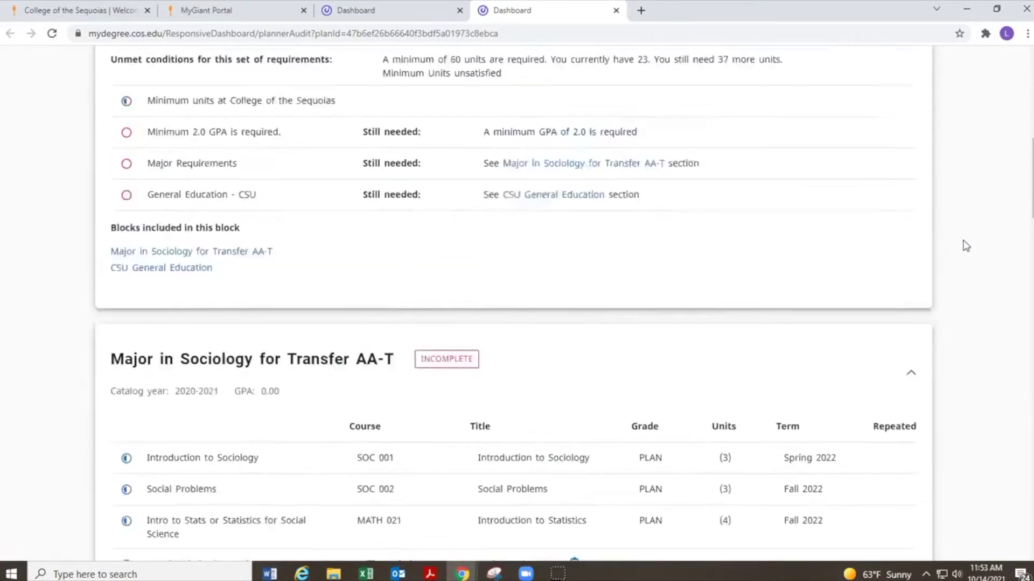
scroll(963, 247, "up", 1)
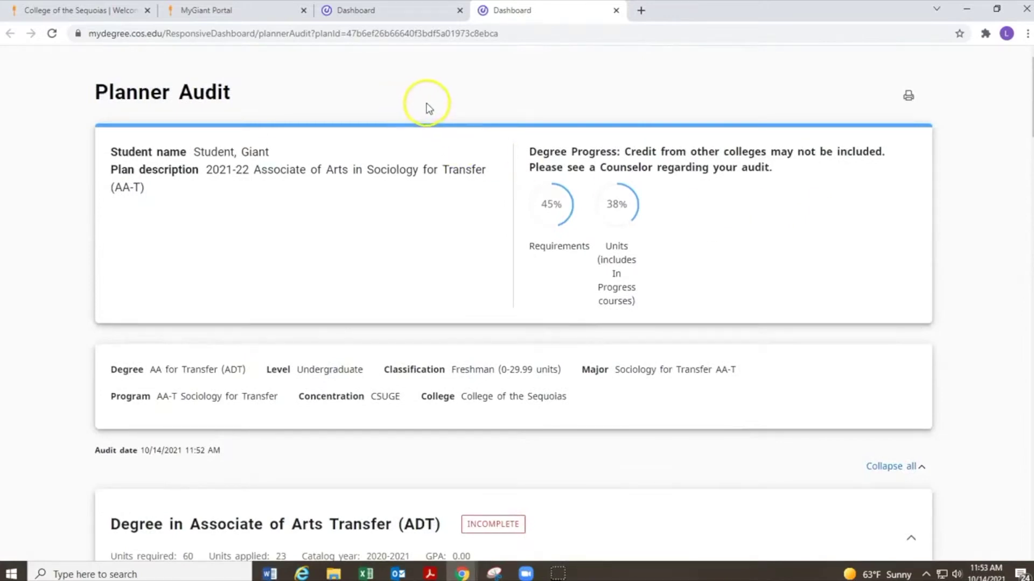
left_click(377, 10)
scroll(439, 203, "up", 4)
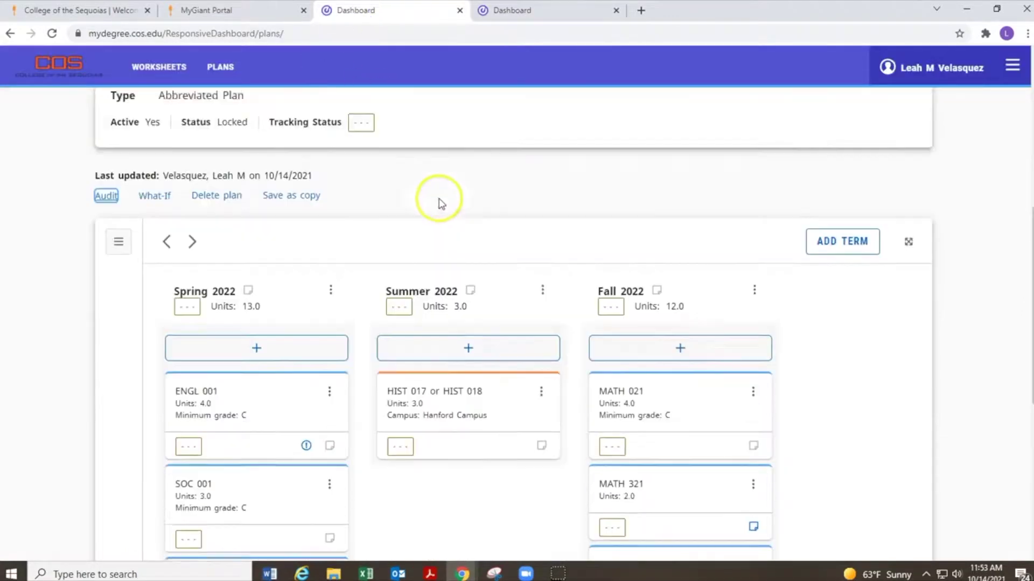
scroll(440, 205, "up", 3)
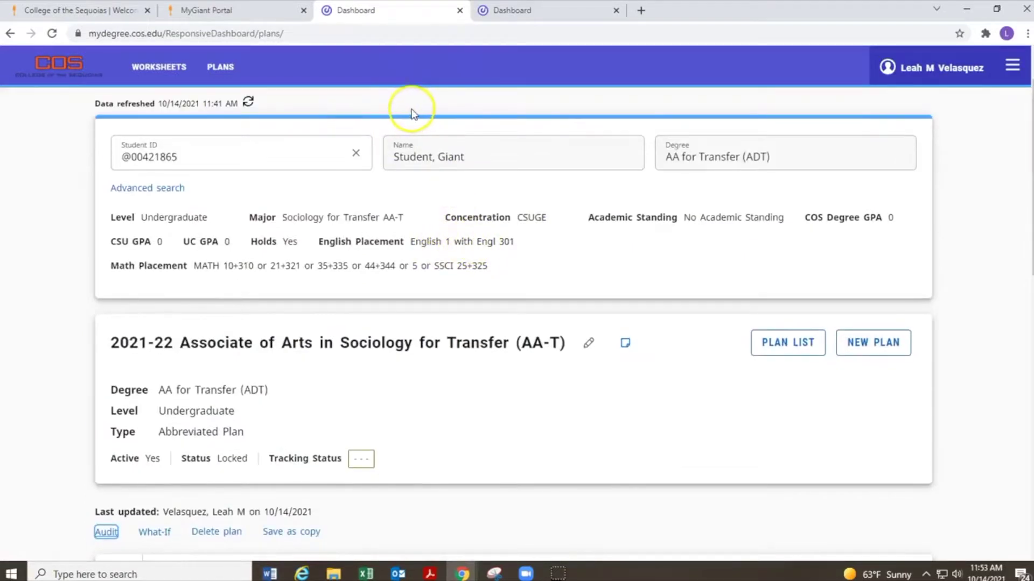
Return to the MyGiant portal and open BannerWeb's main menu
left_click(251, 16)
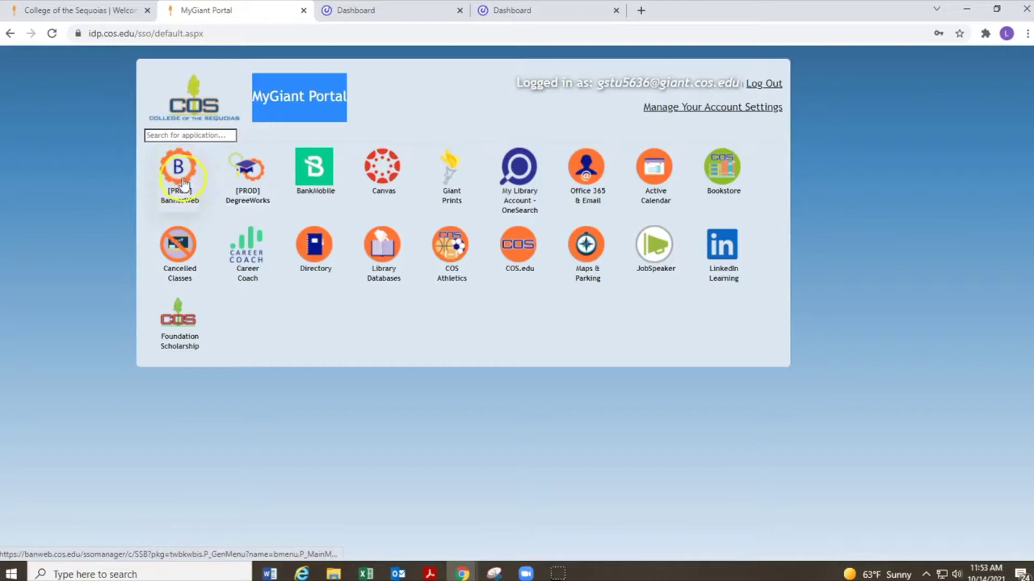
left_click(171, 191)
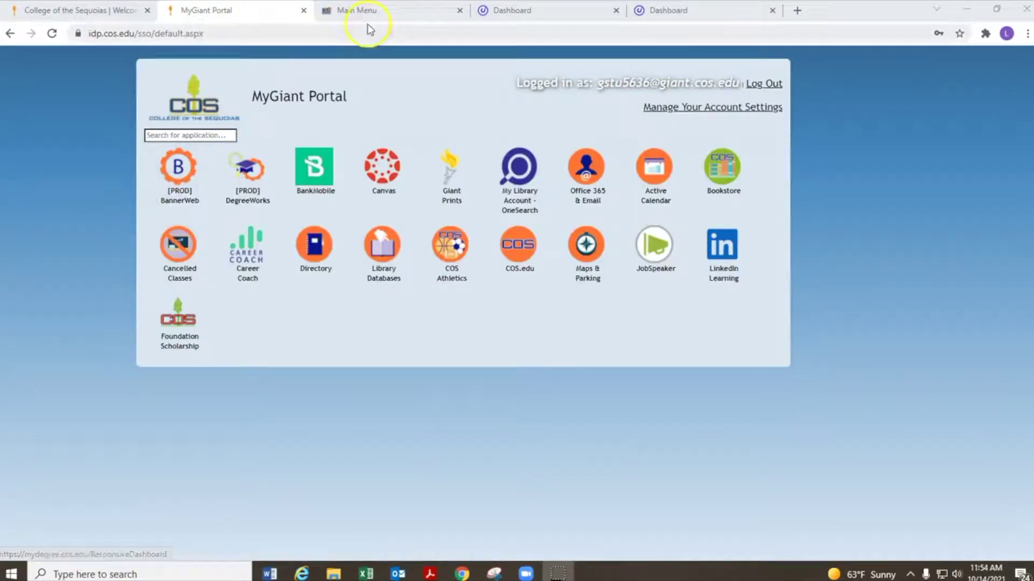
left_click(371, 11)
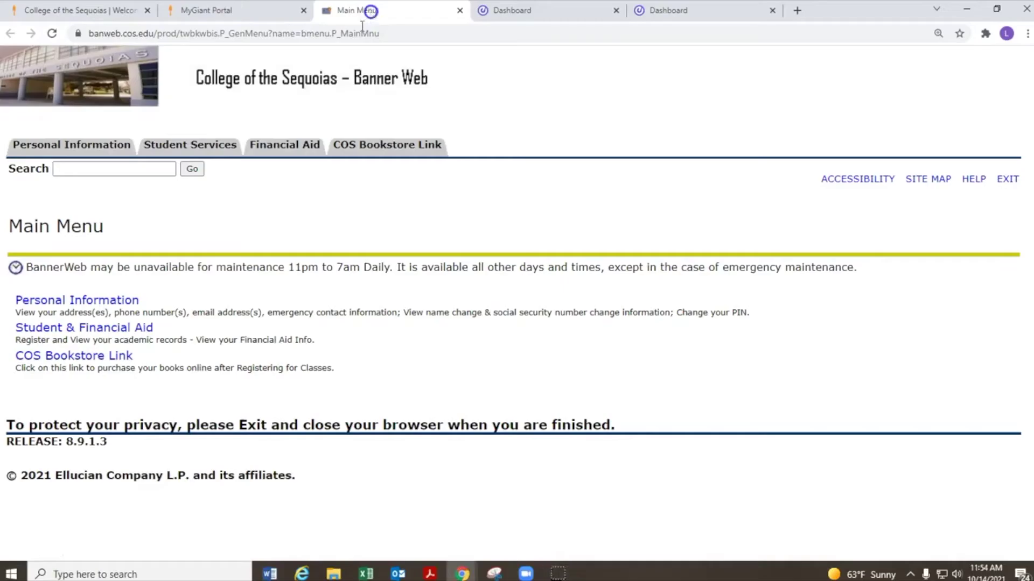
Open the Student Educational Plan from the Student Records section of Student Services
left_click(176, 150)
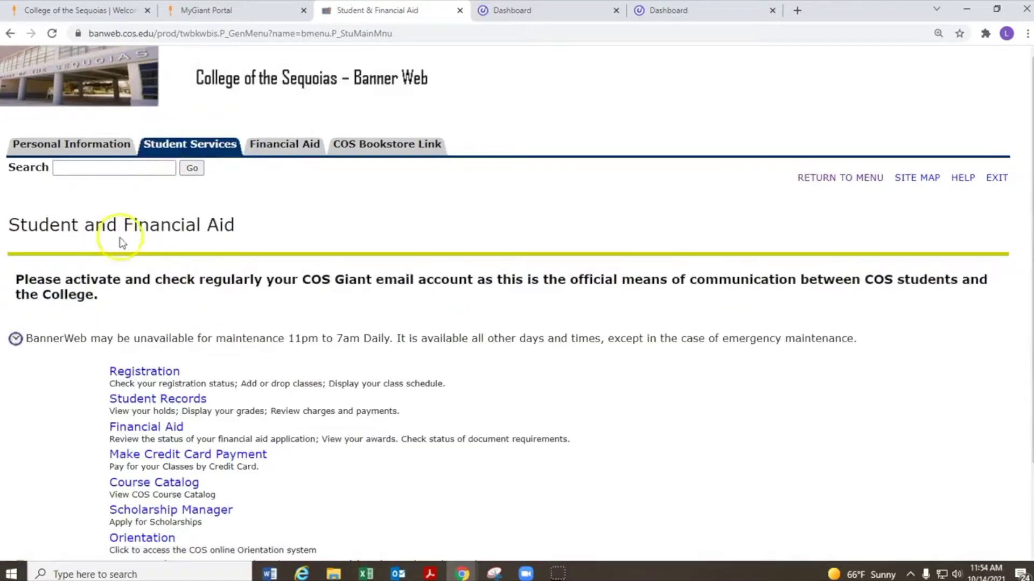
scroll(128, 332, "down", 1)
scroll(128, 332, "down", 2)
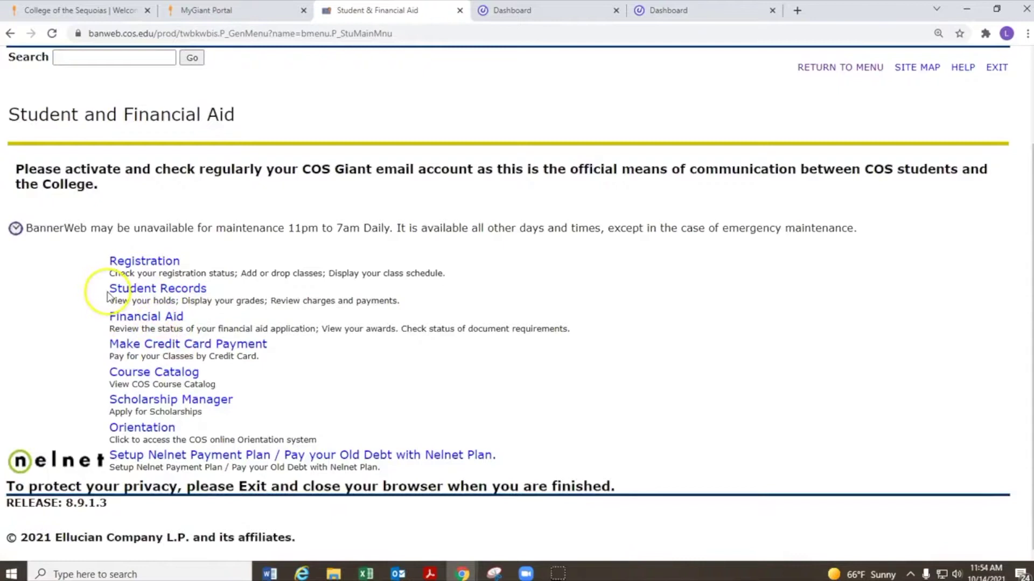
left_click(149, 291)
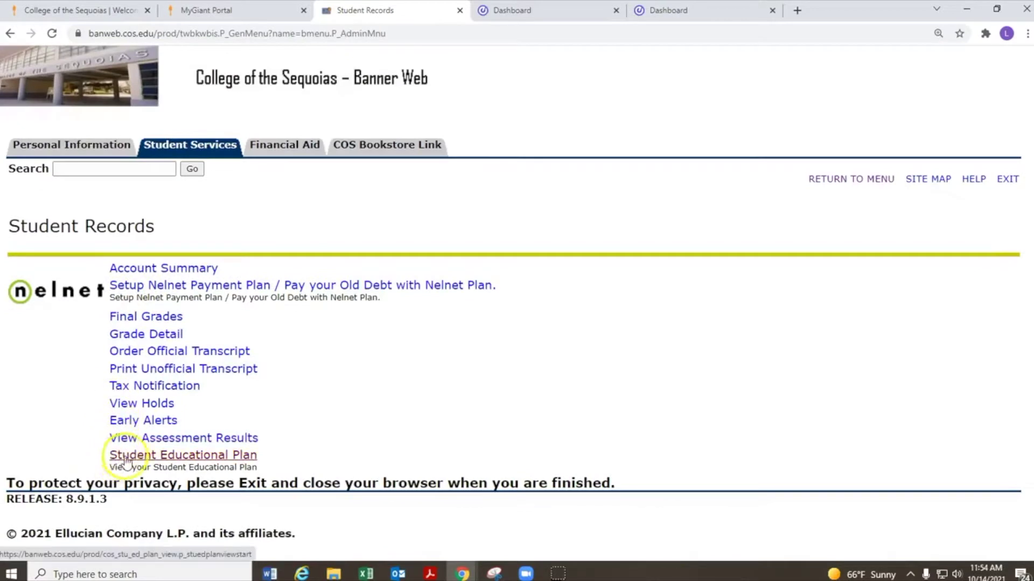
left_click(159, 457)
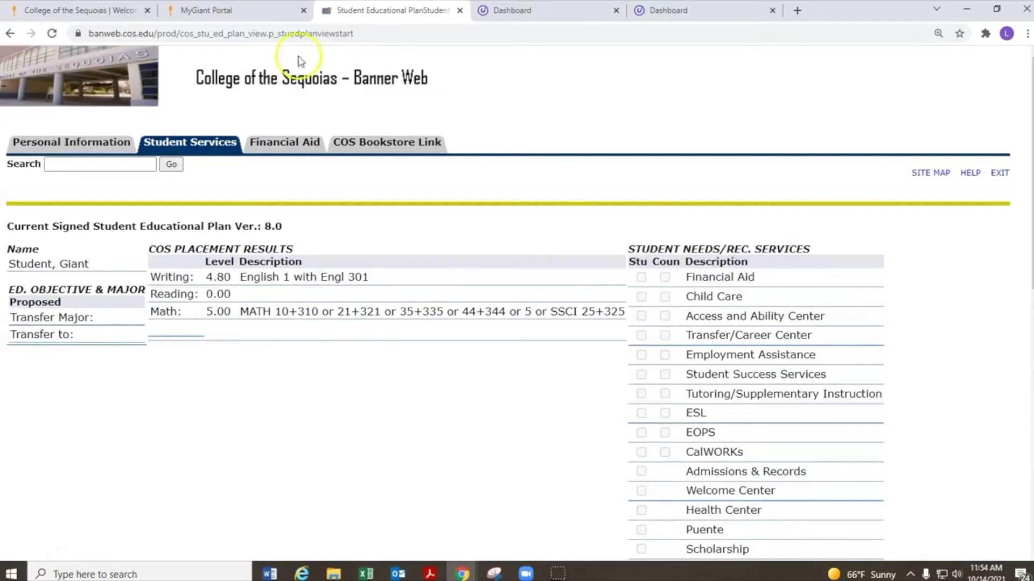
Switch back to the MyGiant portal and locate the BannerWeb and DegreeWorks applications
left_click(253, 10)
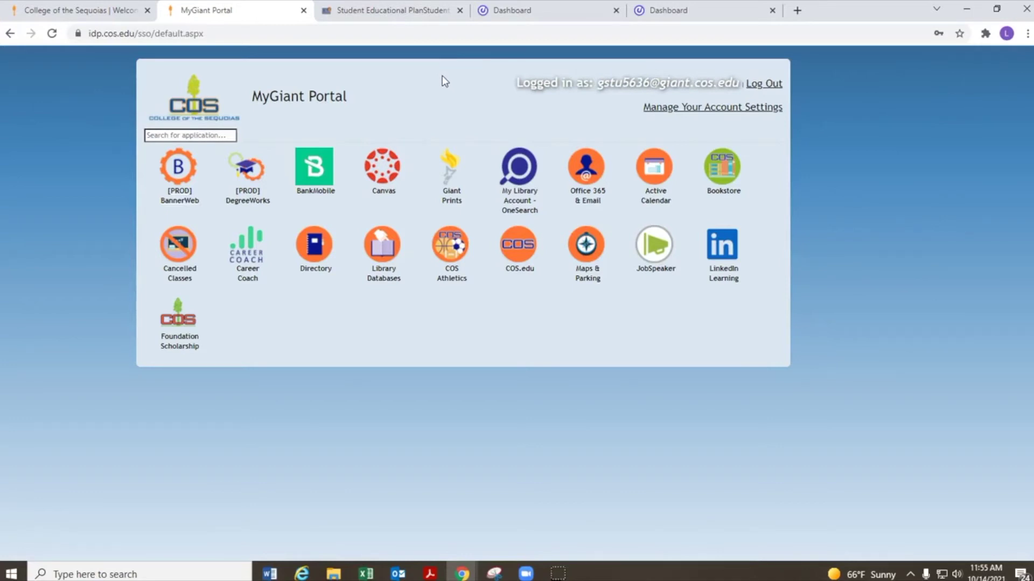
left_click(191, 201)
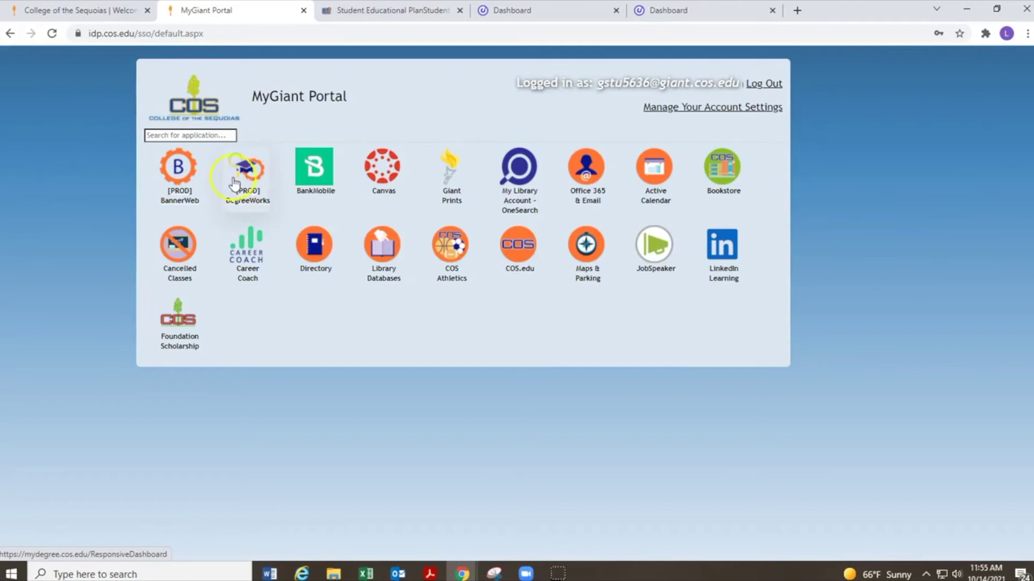